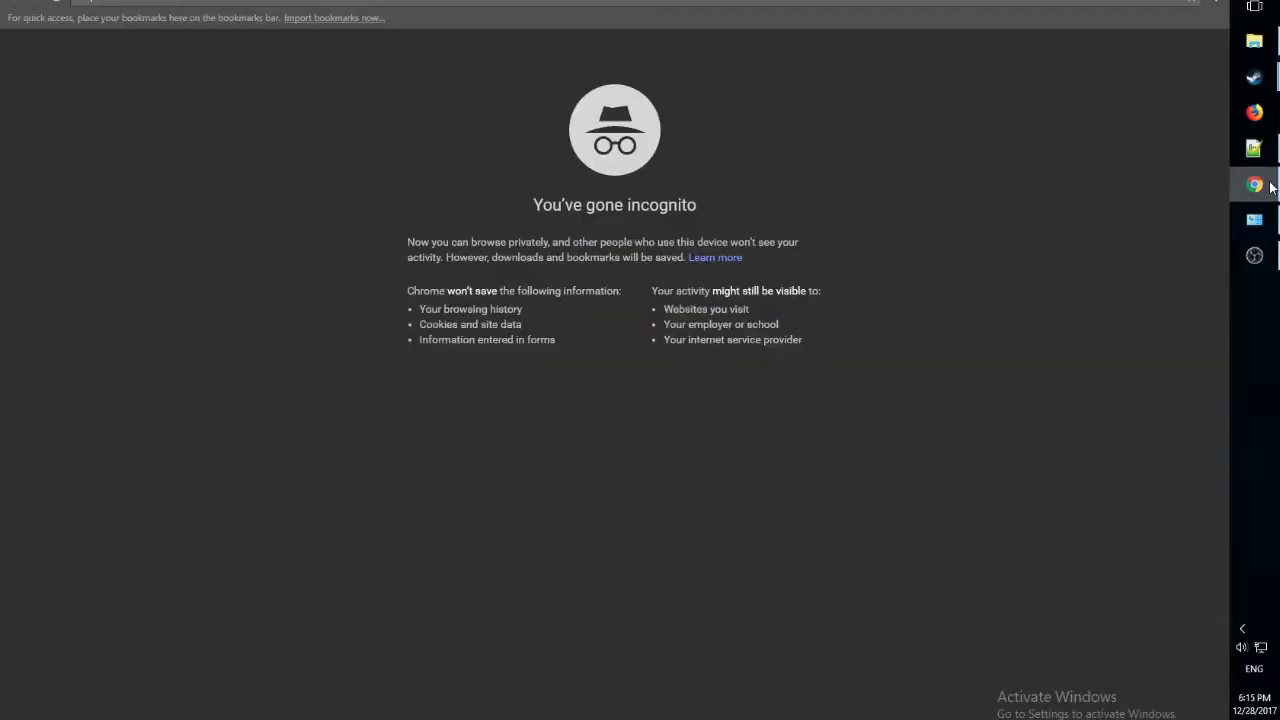
# Step: Run the Google search and open the first result, the official electrum.org Bitcoin Wallet site
pyautogui.write('monero')
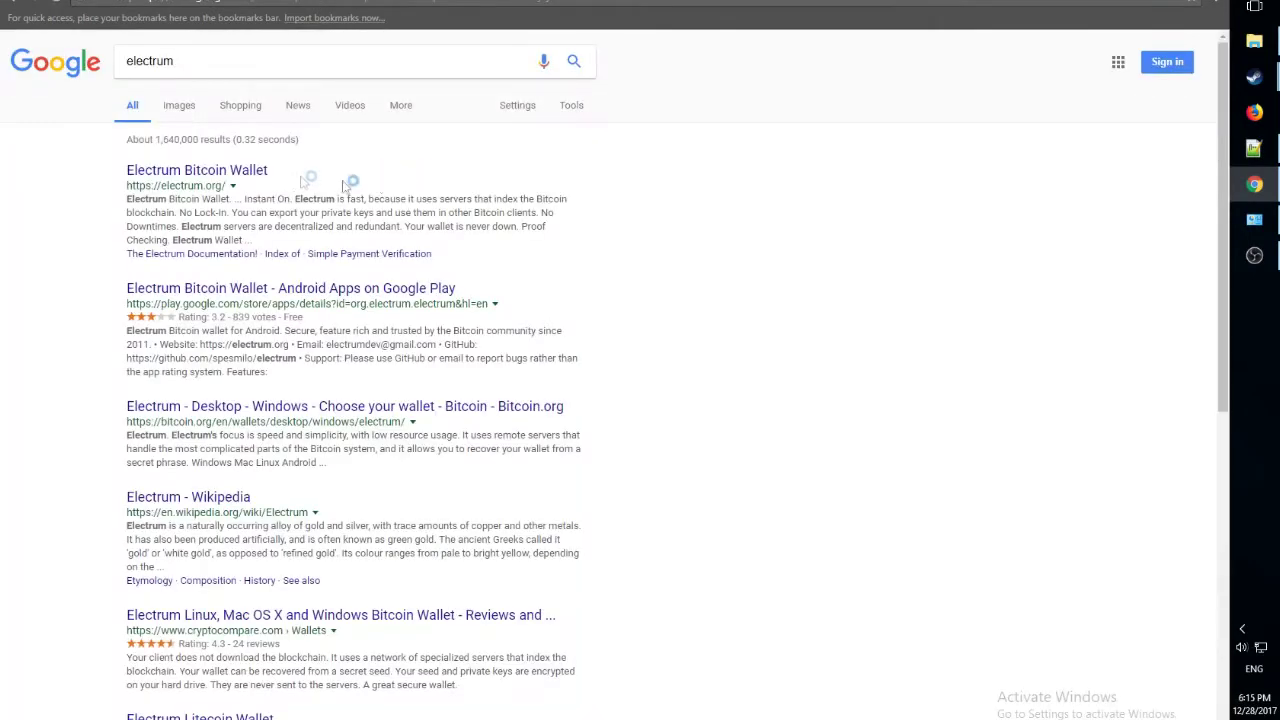
pyautogui.click(198, 172)
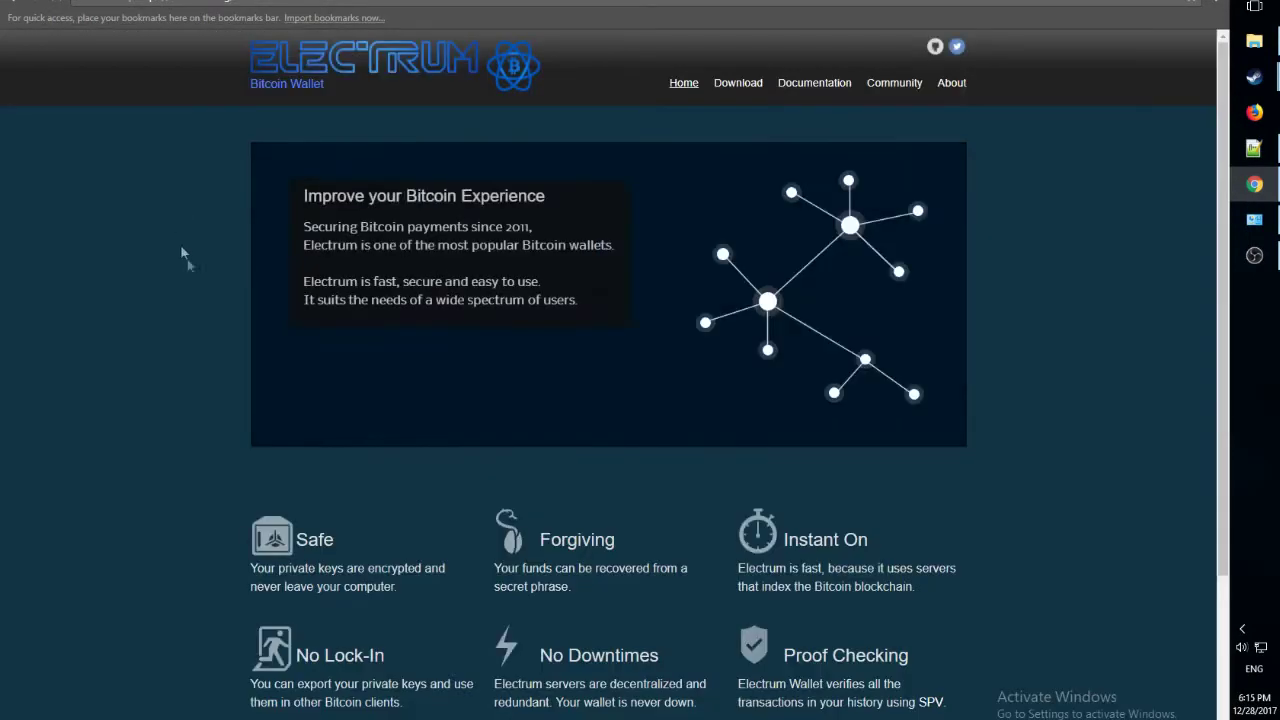
# Step: Download the Electrum-3.0.3 Windows installer and save it to Downloads
pyautogui.click(736, 86)
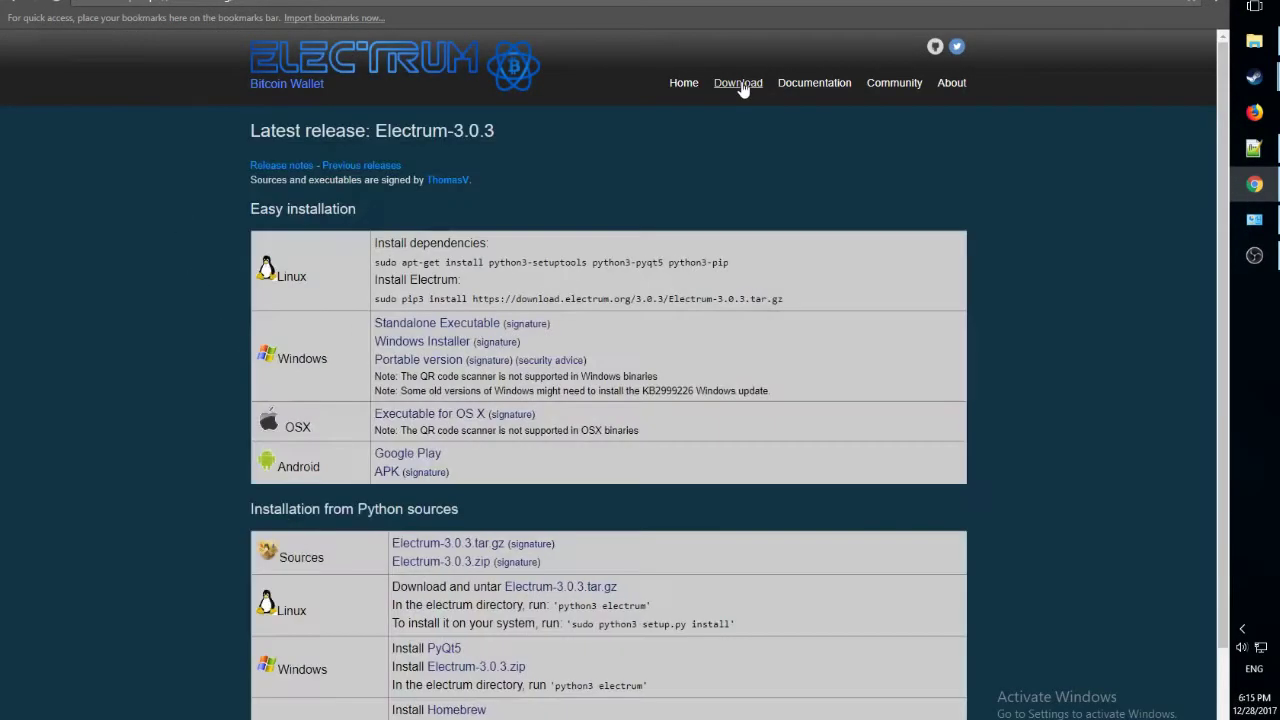
pyautogui.click(449, 345)
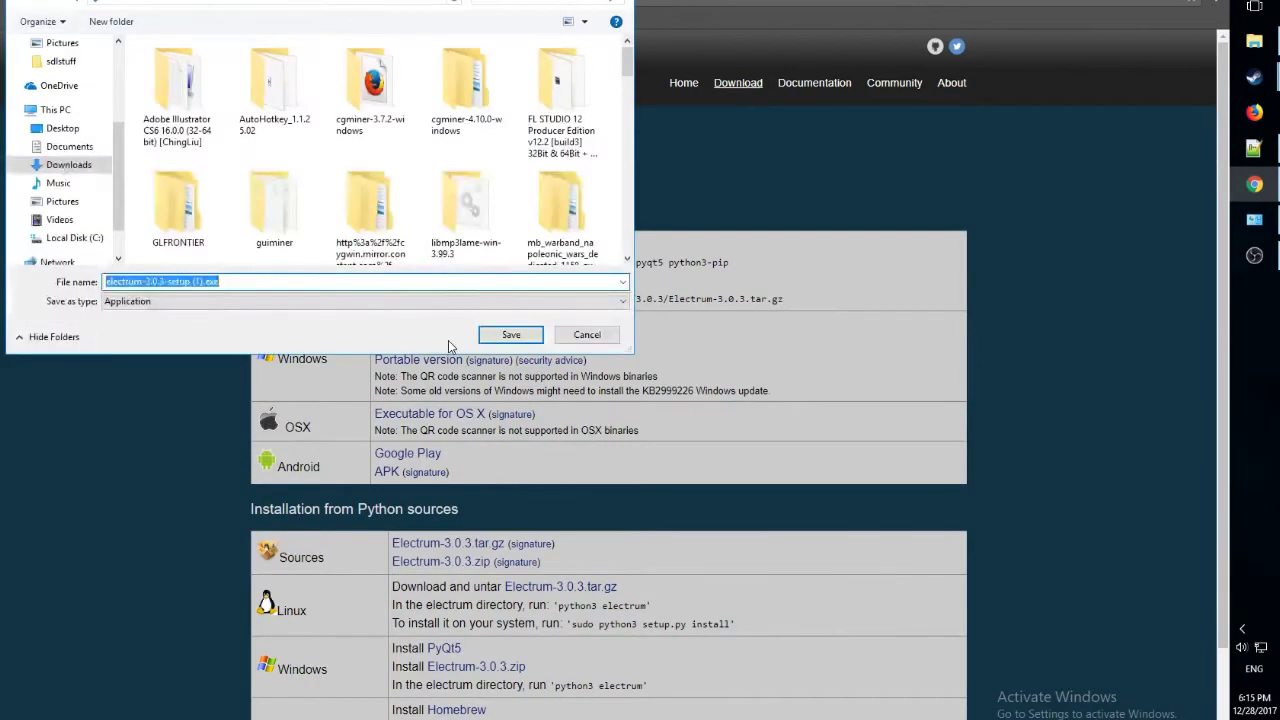
pyautogui.click(506, 334)
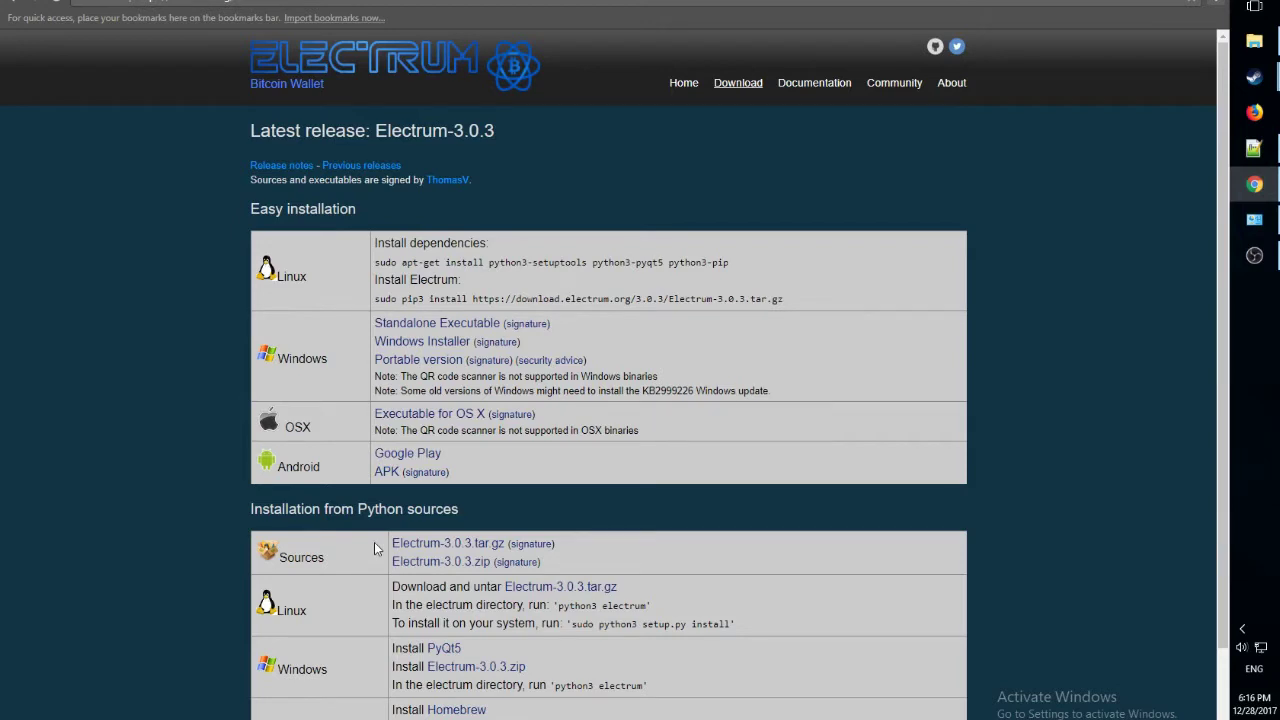
# Step: Approve and install Electrum to the default Program Files folder, close the installer, and open an incognito window
pyautogui.click(541, 465)
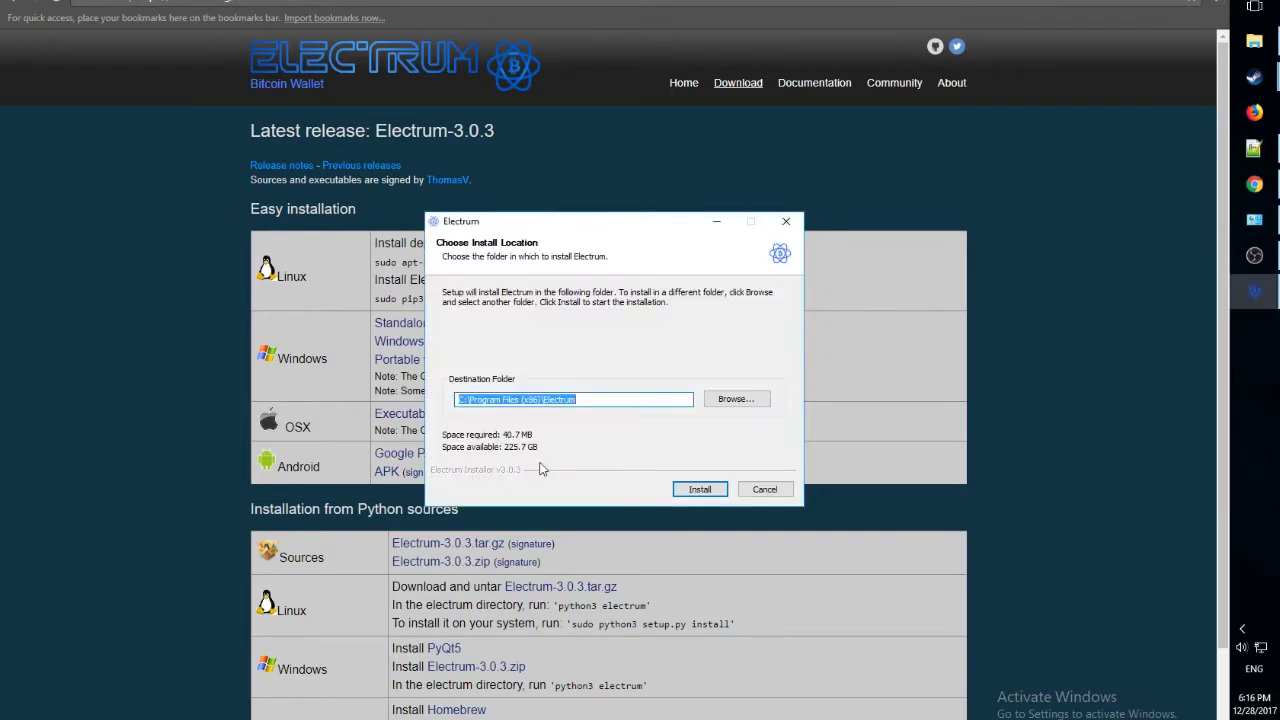
pyautogui.click(716, 494)
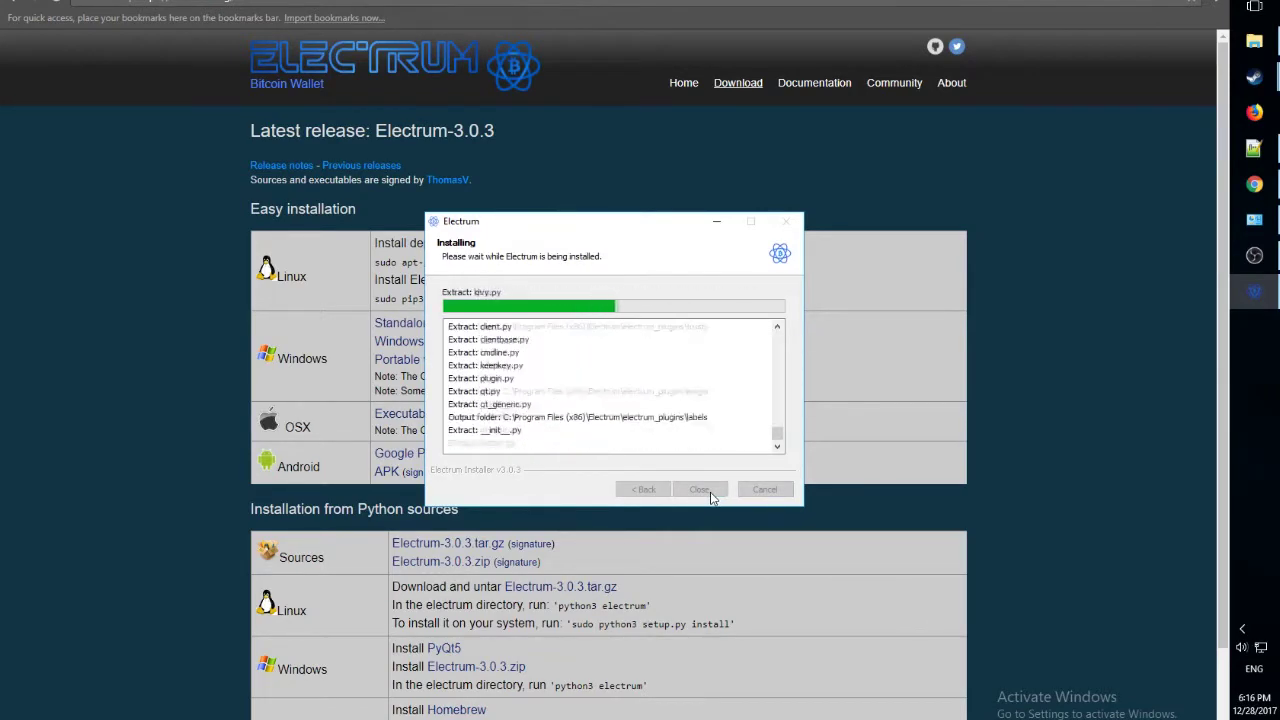
pyautogui.click(699, 490)
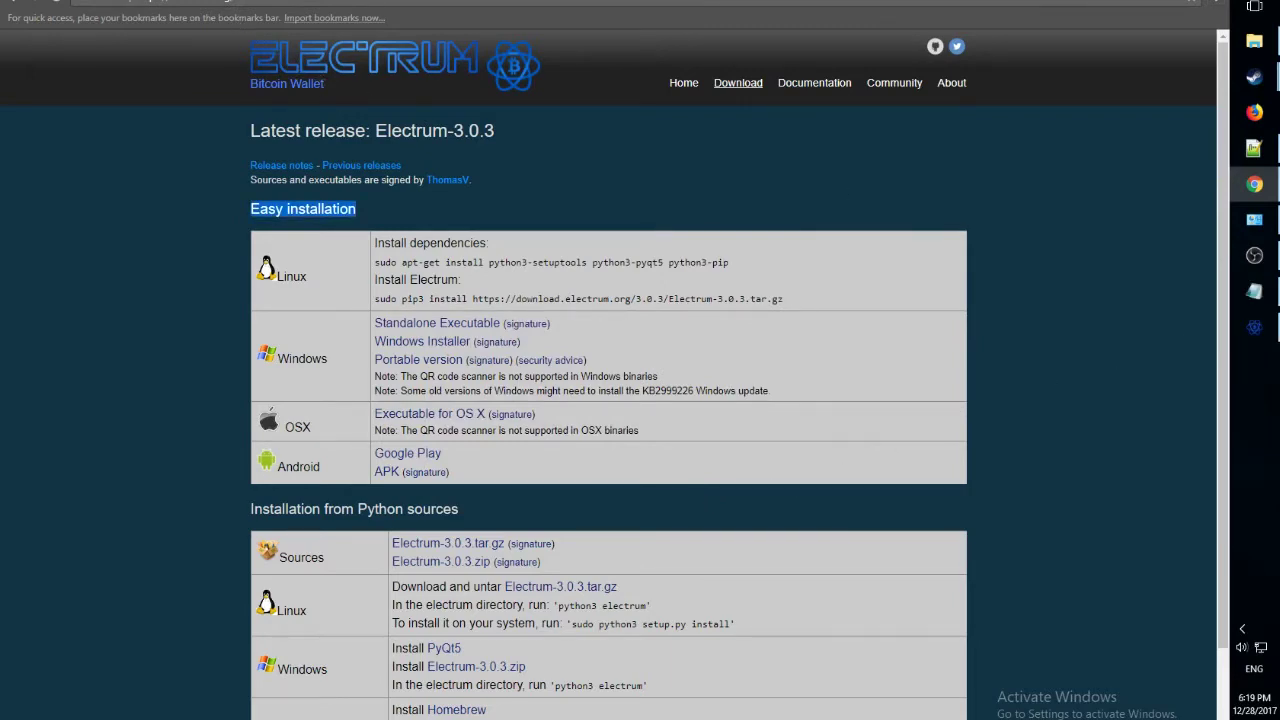
pyautogui.hotkey('ctrl', 'shift', 'n')
# Step: Go to coinpot.co and fill the registration form with an email address and matching passwords
pyautogui.write('coinp')
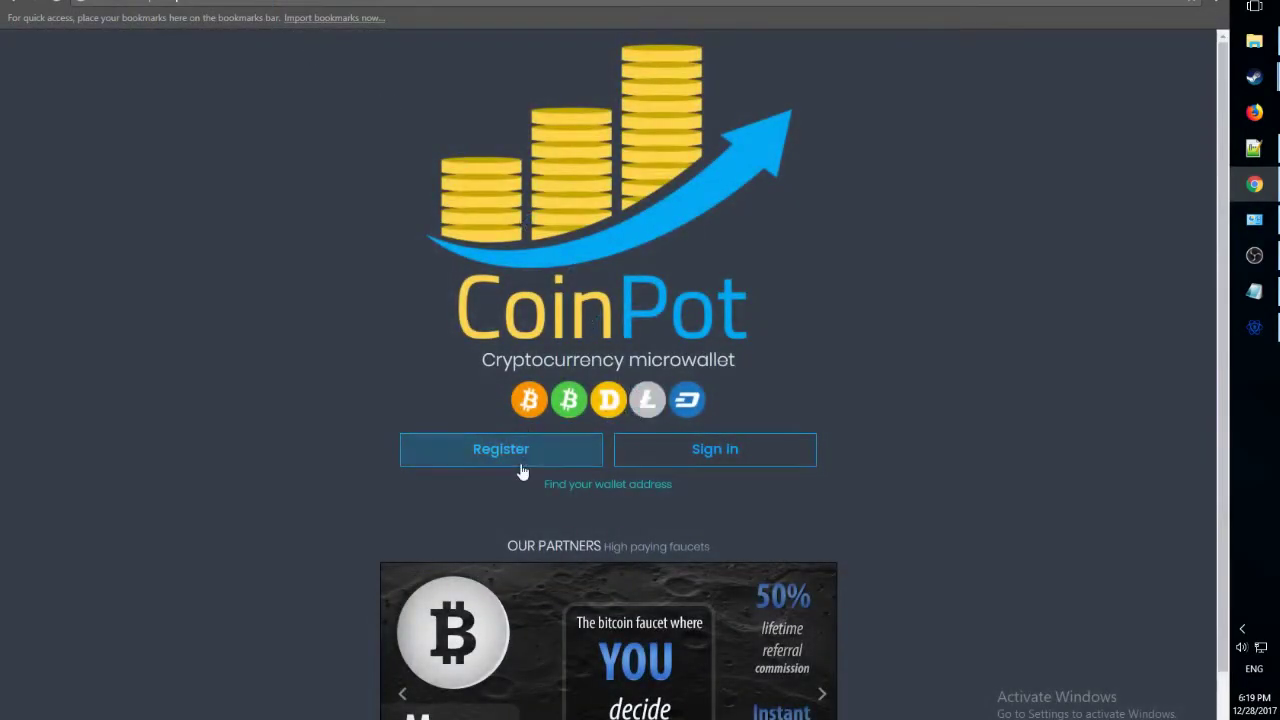
pyautogui.click(515, 450)
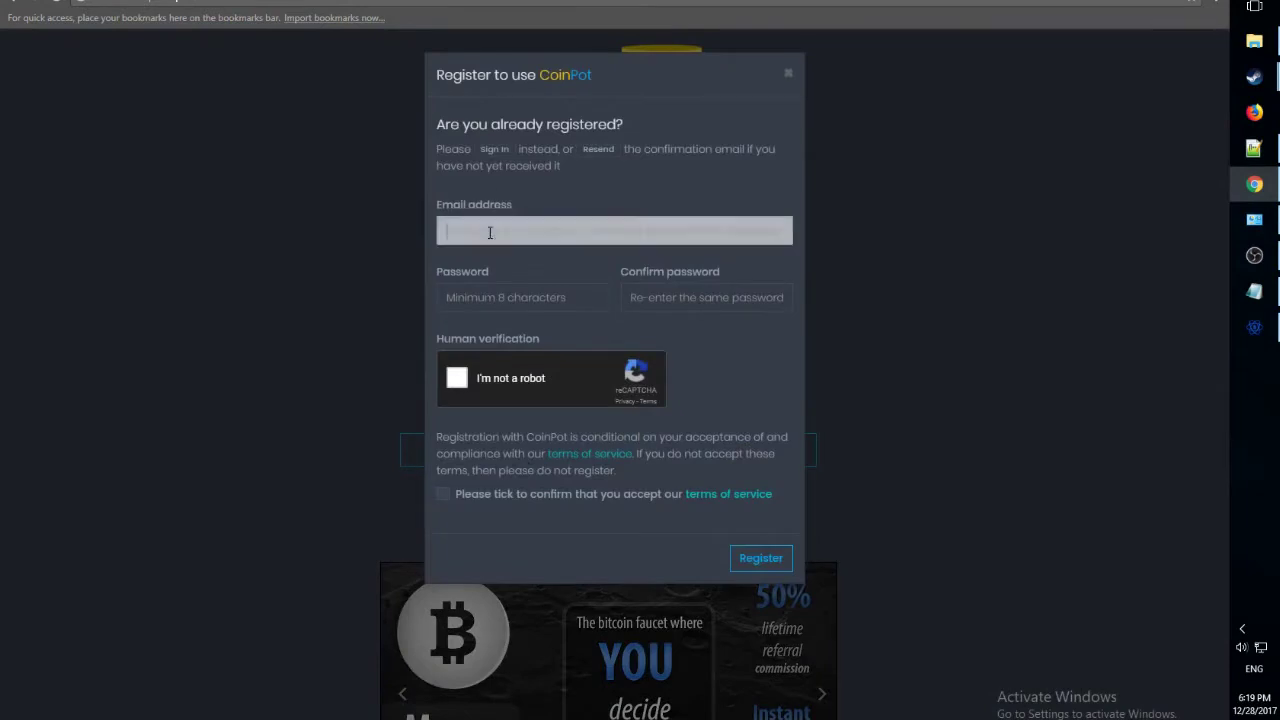
pyautogui.click(490, 230)
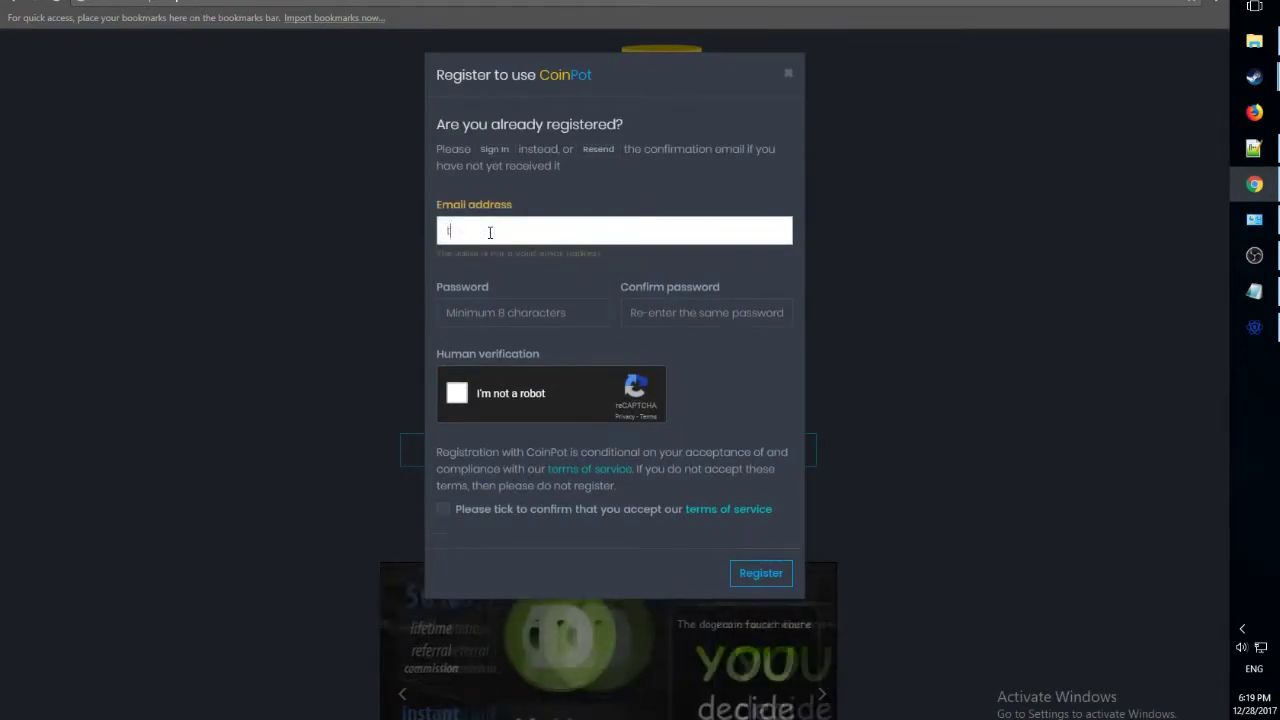
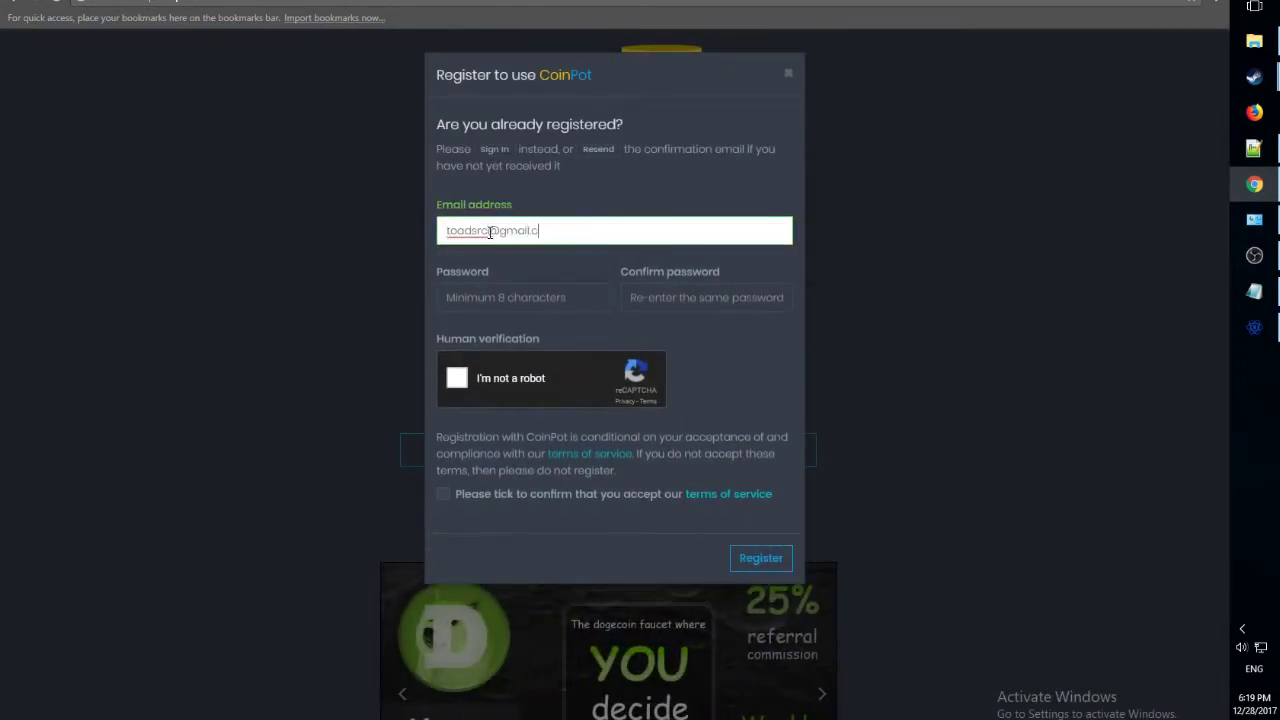
pyautogui.press('Tab')
pyautogui.write('*******')
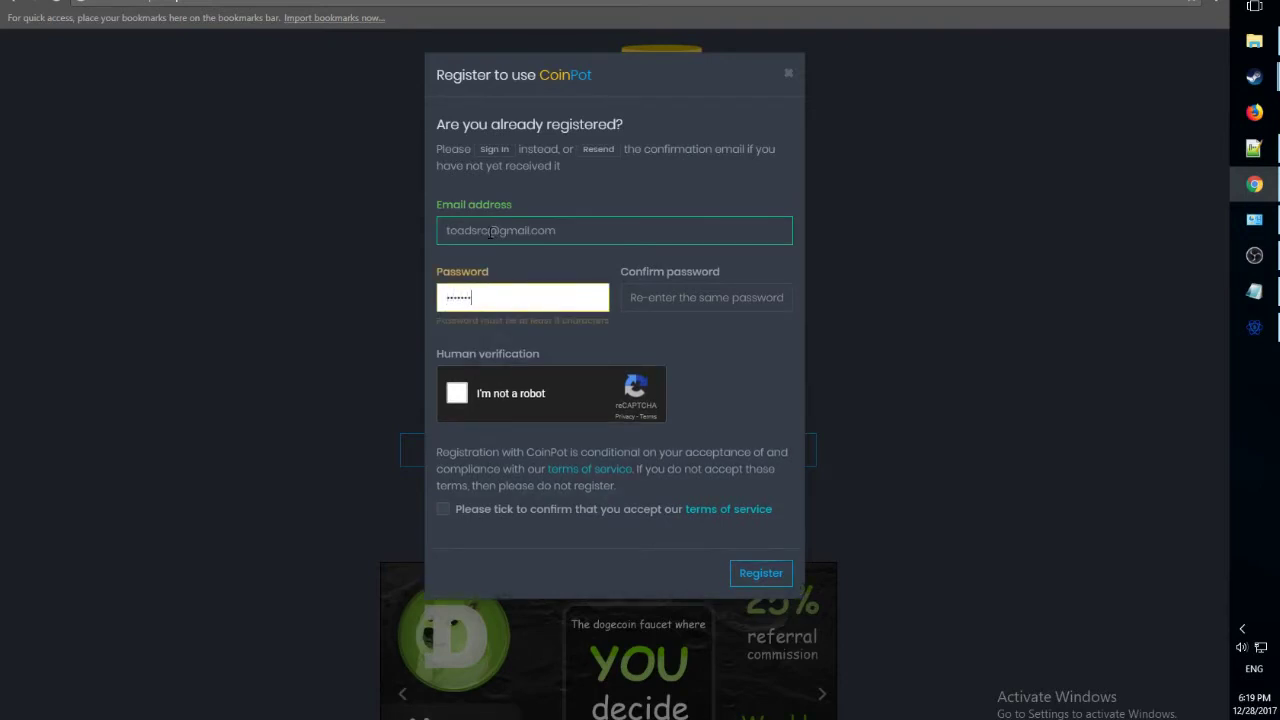
pyautogui.write('**')
pyautogui.press('Tab')
pyautogui.write('****')
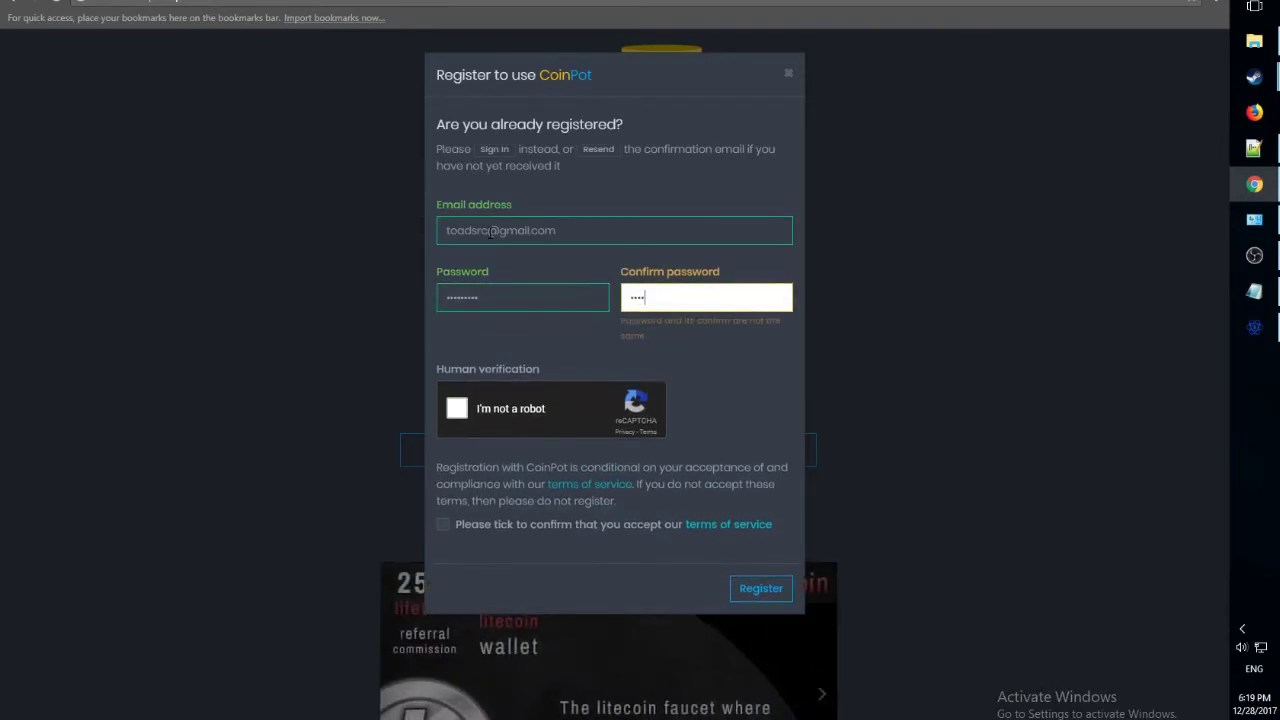
pyautogui.write('*****')
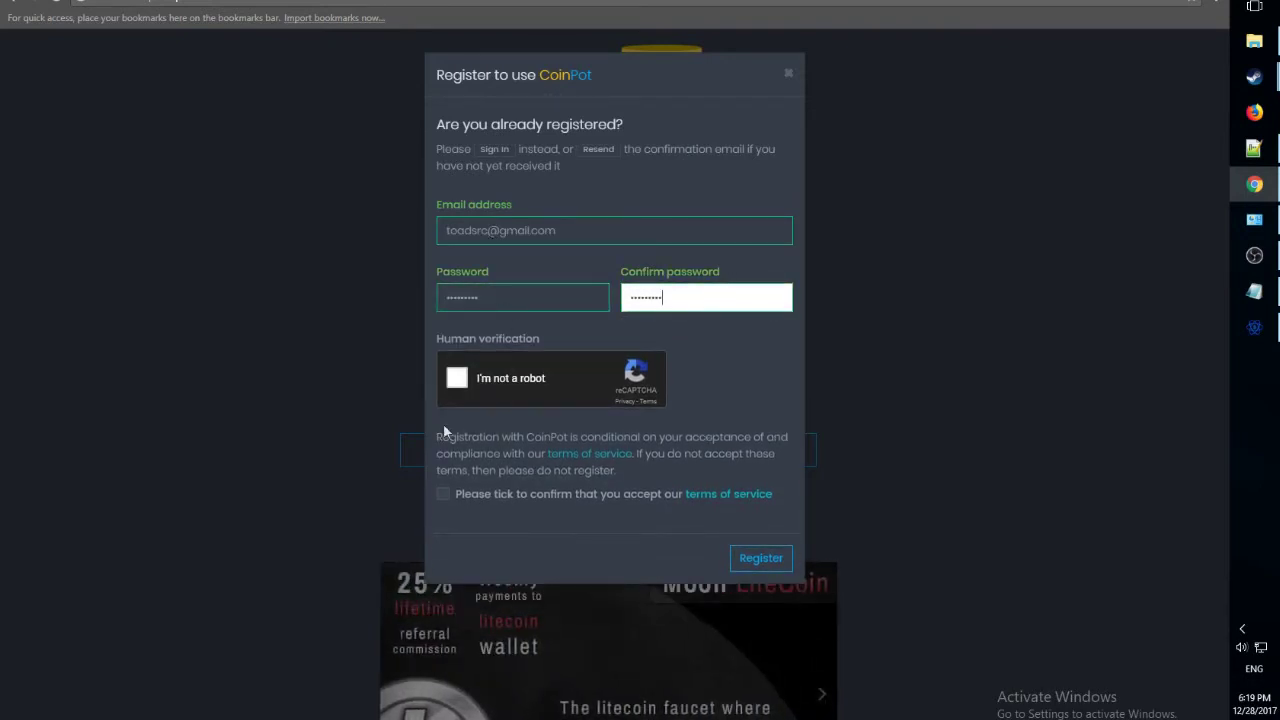
# Step: Start the reCAPTCHA check and select all the bridge images
pyautogui.click(456, 381)
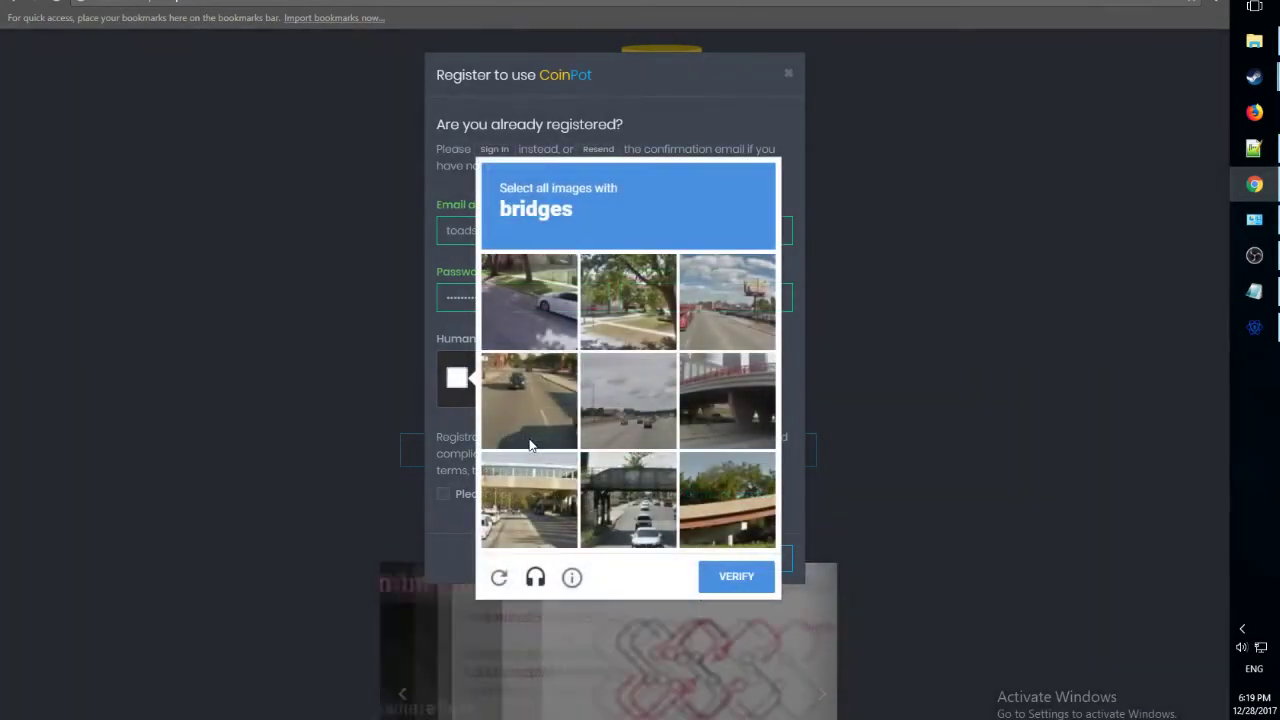
pyautogui.click(727, 400)
pyautogui.click(727, 500)
pyautogui.click(529, 500)
pyautogui.click(628, 500)
pyautogui.click(663, 442)
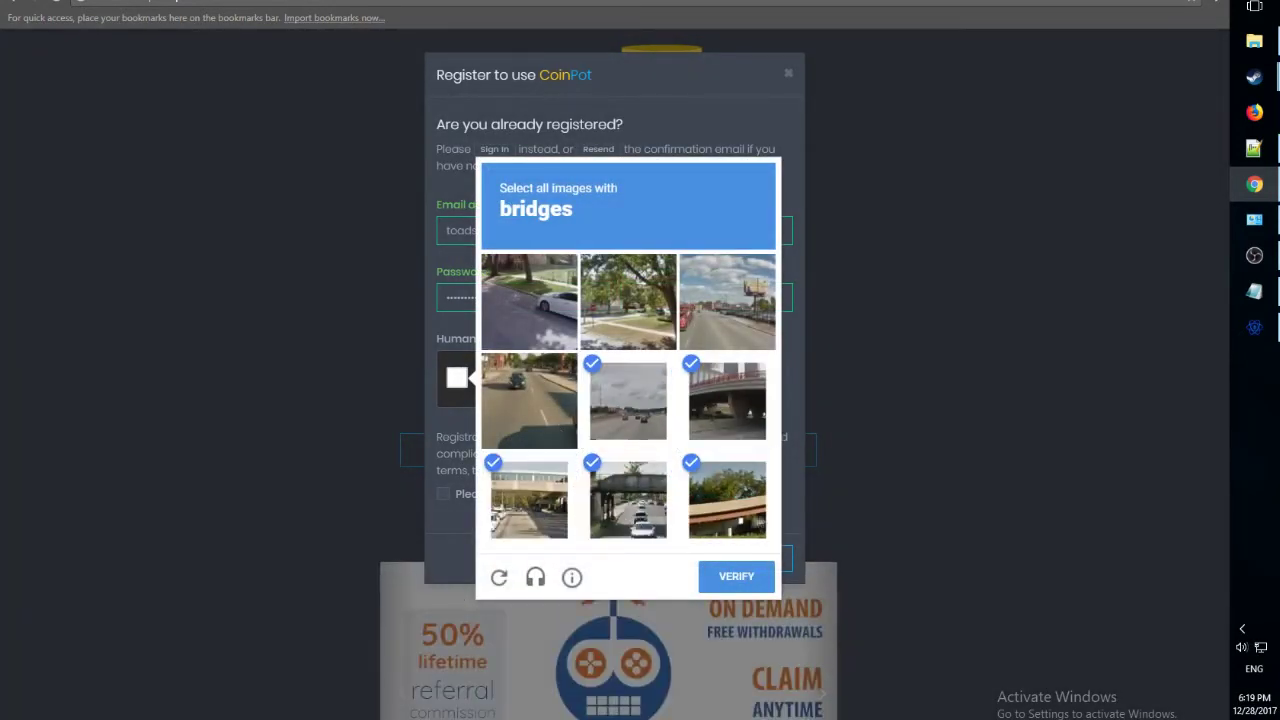
pyautogui.click(736, 577)
# Step: Finish the vehicle challenges, submit the registration, and dismiss the success message
pyautogui.click(518, 437)
pyautogui.click(518, 511)
pyautogui.click(591, 511)
pyautogui.click(665, 511)
pyautogui.click(739, 511)
pyautogui.click(736, 582)
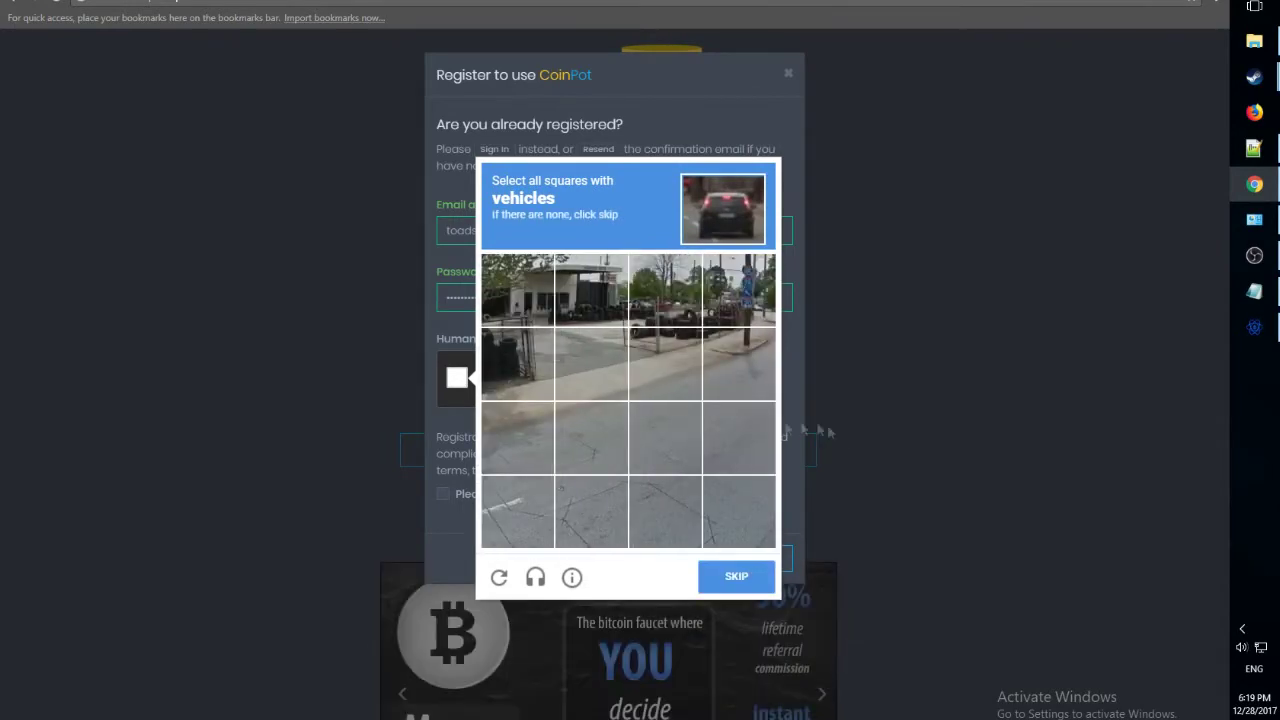
pyautogui.click(744, 575)
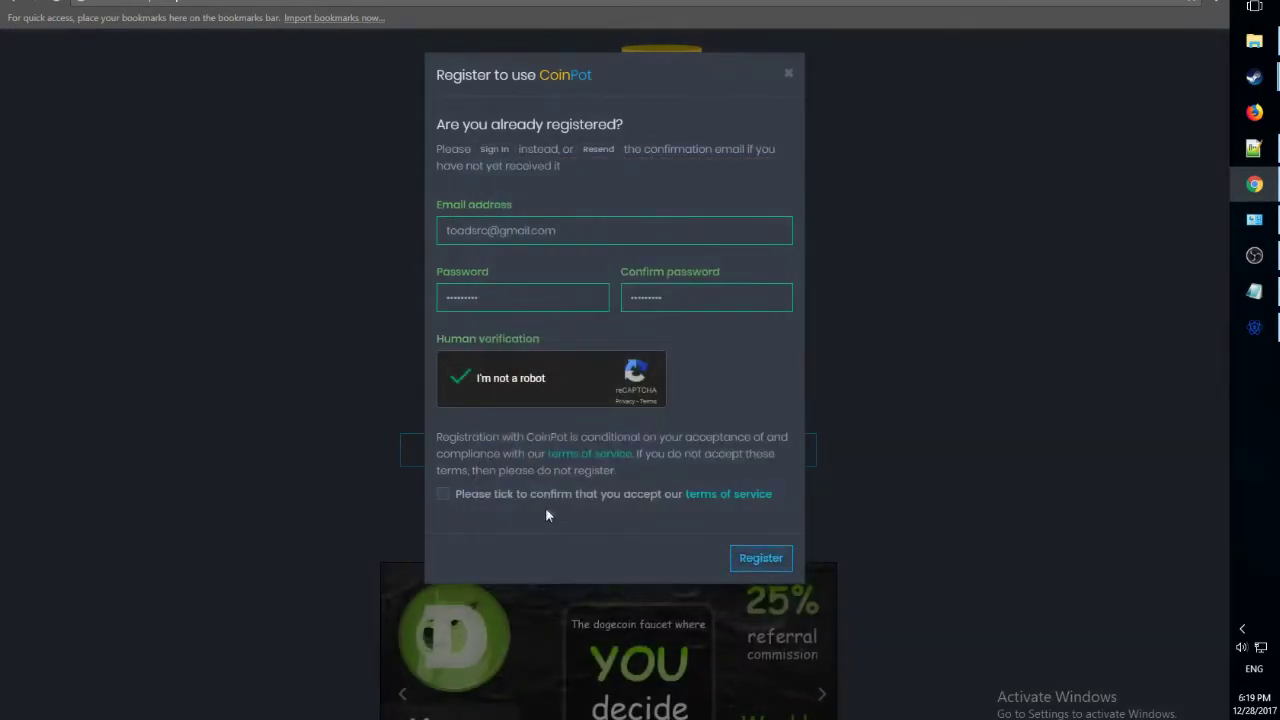
pyautogui.click(744, 552)
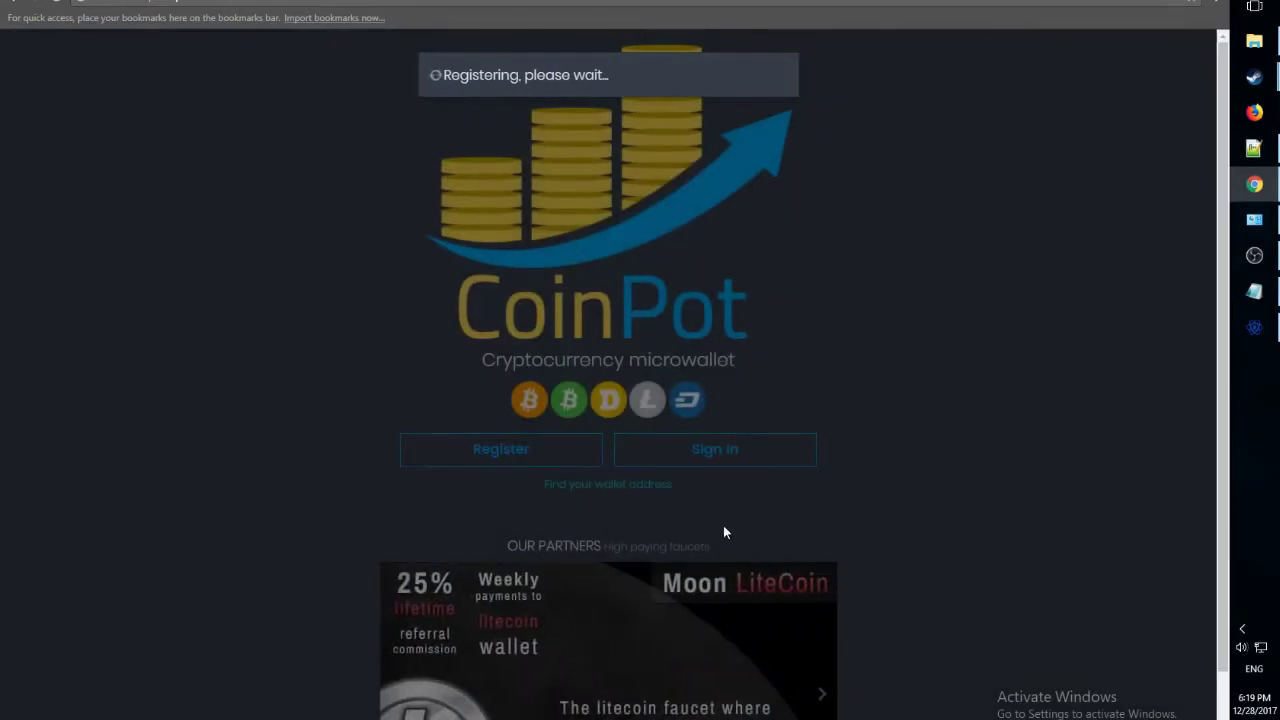
pyautogui.click(764, 192)
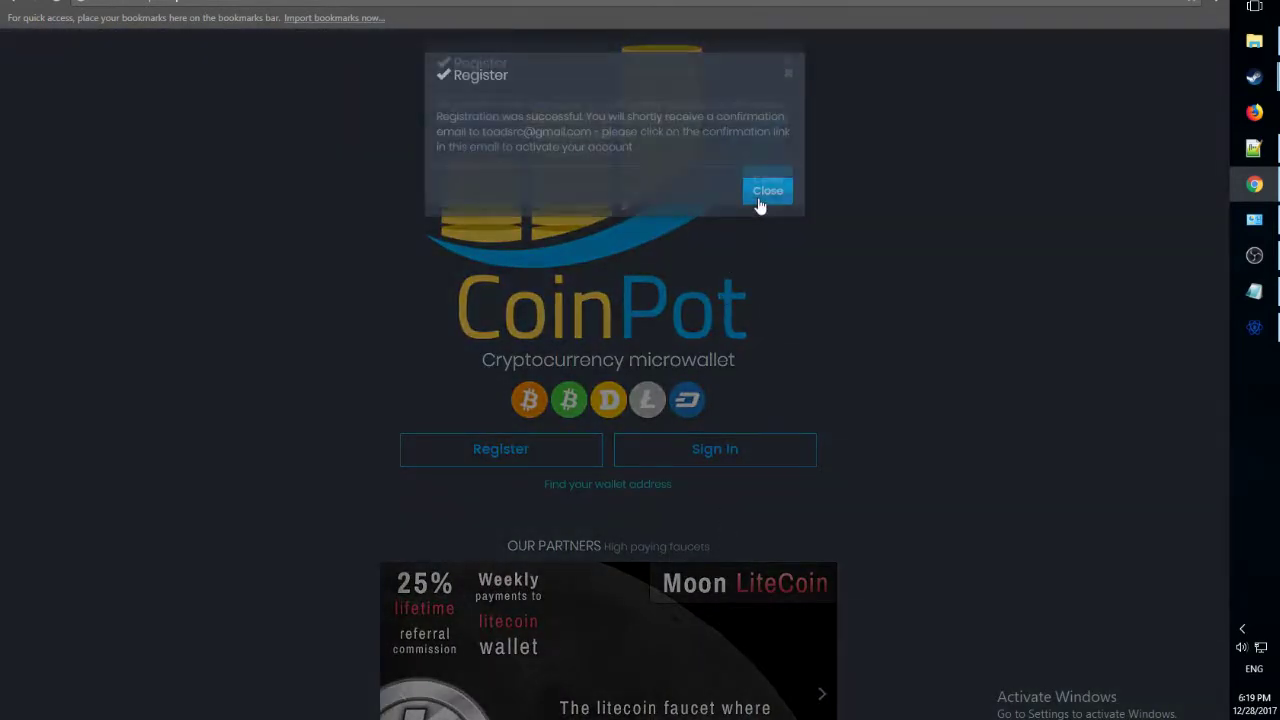
# Step: Open the CoinPot confirmation email in Gmail, confirm the registration, and dismiss the confirmed message
pyautogui.hotkey('ctrl', 'Tab')
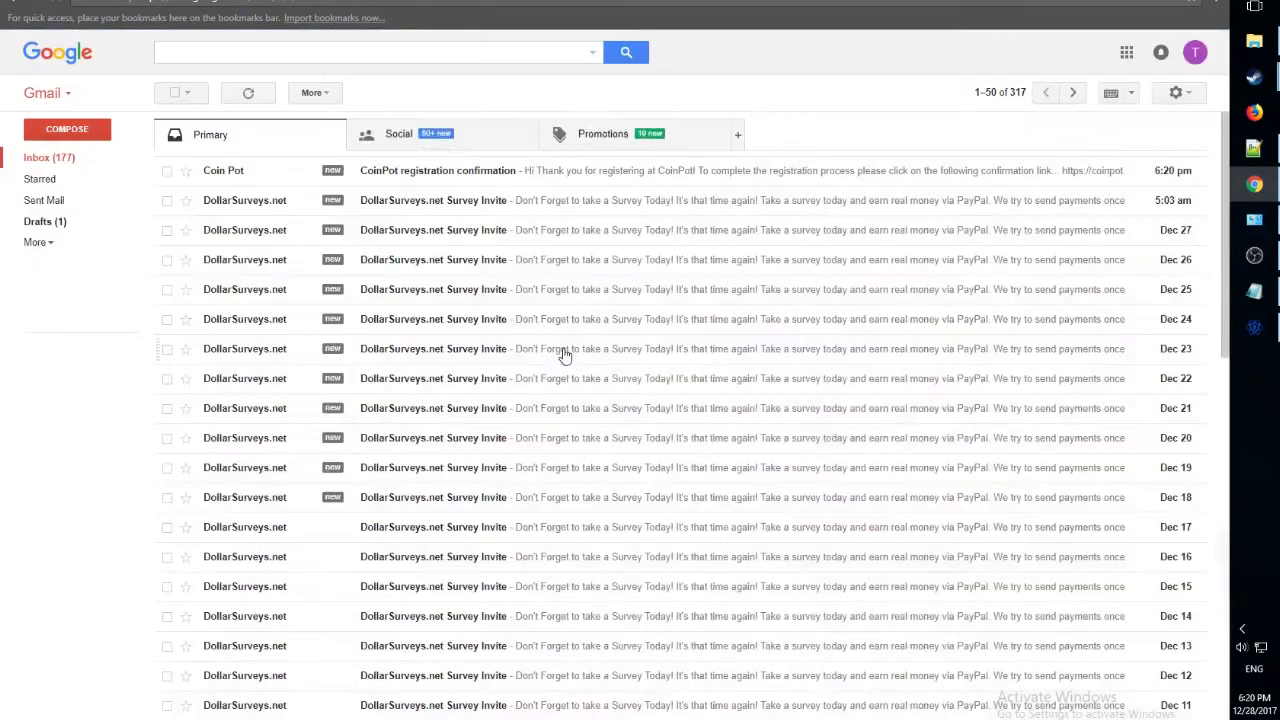
pyautogui.click(394, 182)
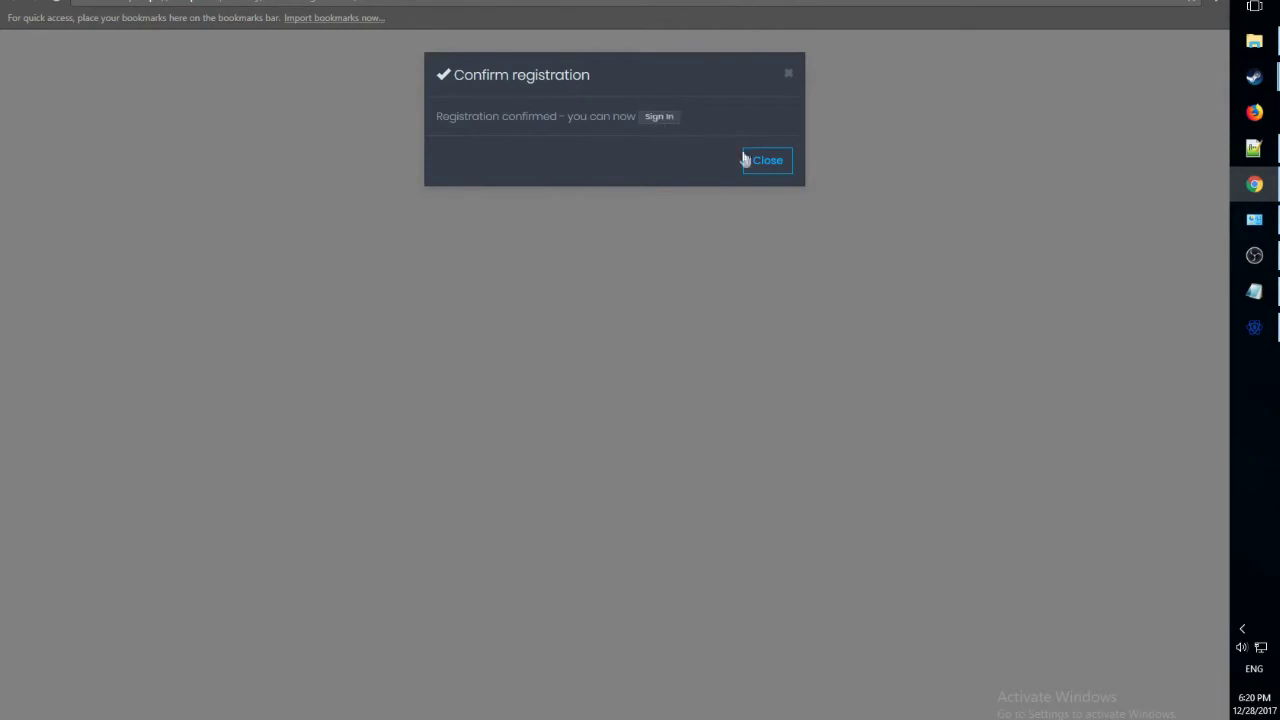
pyautogui.click(746, 160)
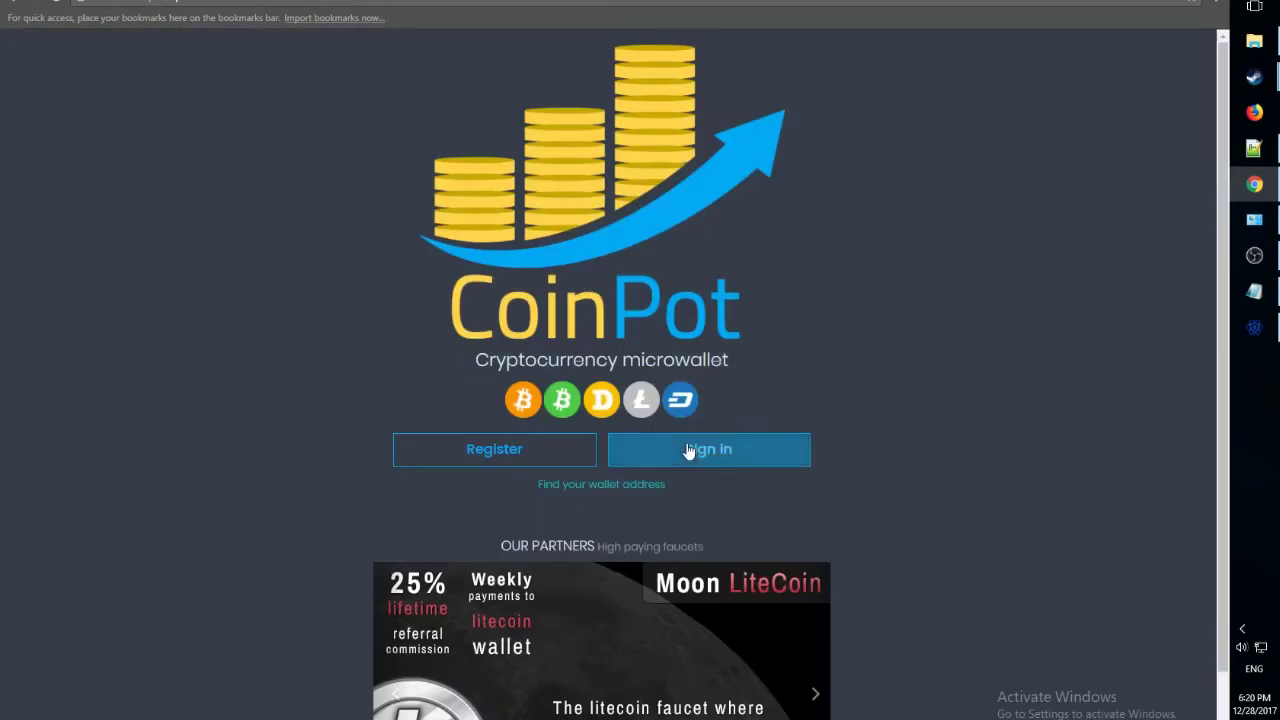
# Step: Sign in to CoinPot using the registered email address and password
pyautogui.click(708, 449)
pyautogui.click(514, 261)
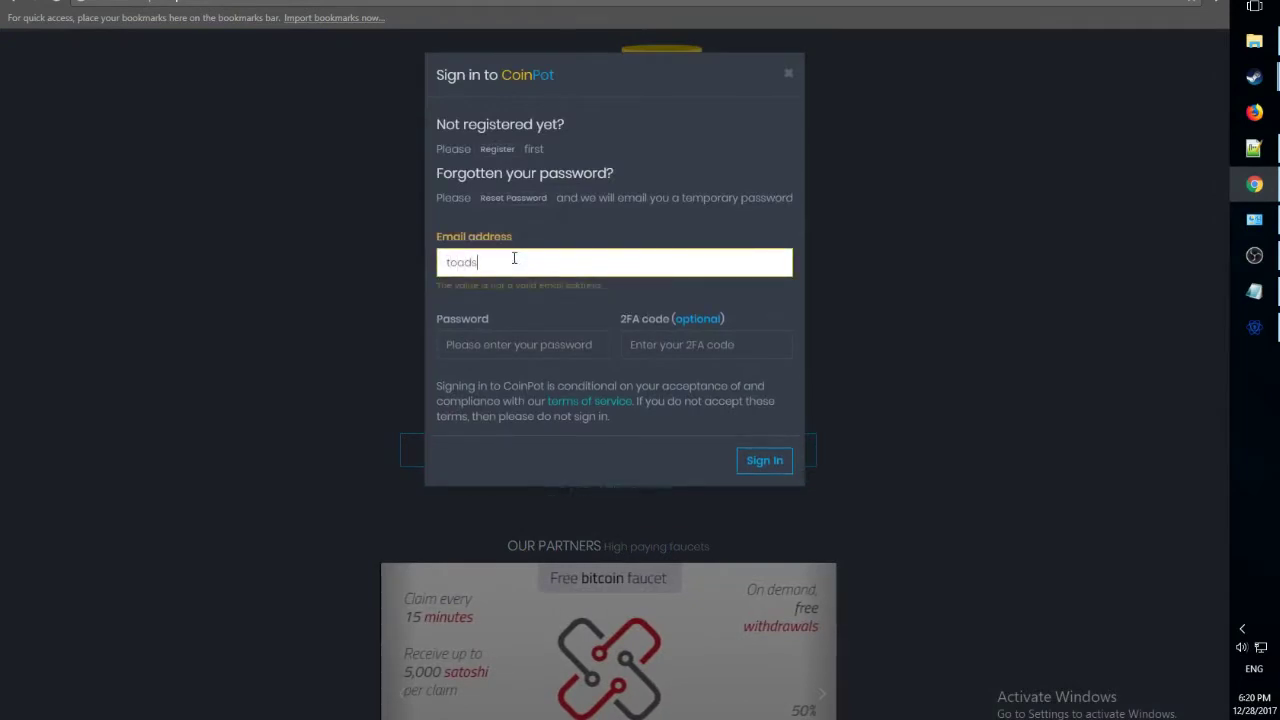
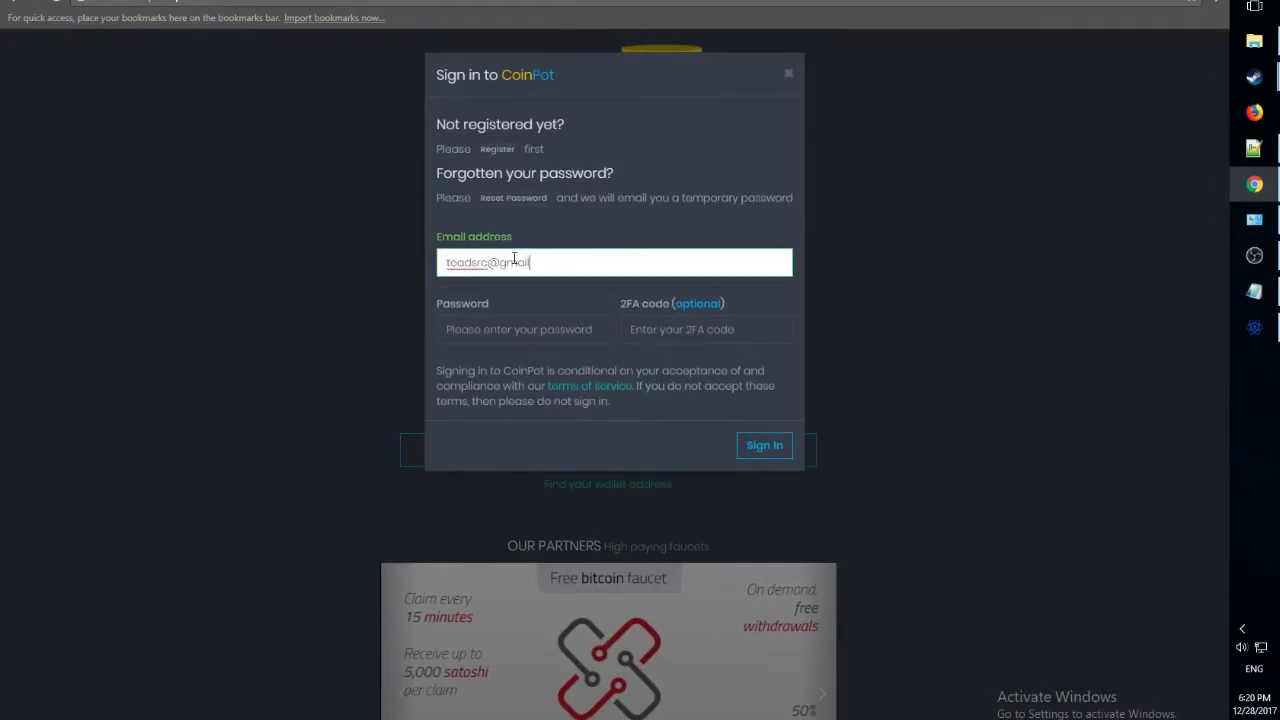
pyautogui.press('Tab')
pyautogui.write('*********')
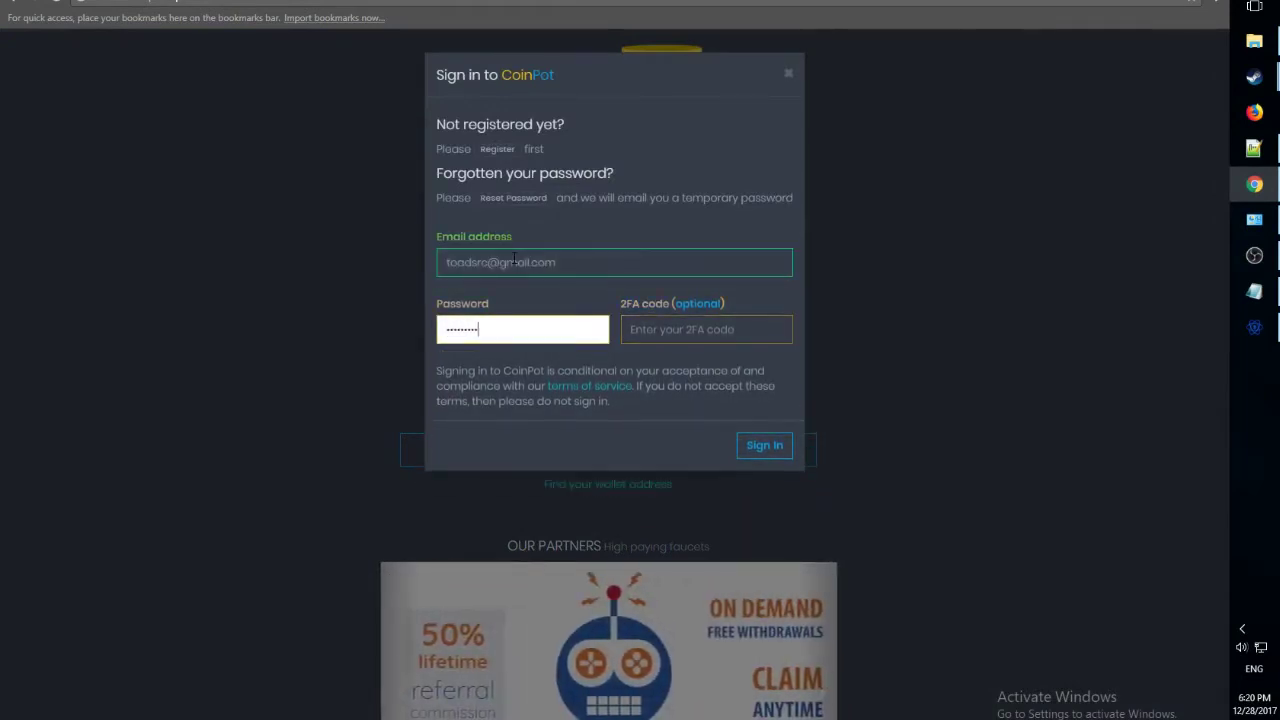
pyautogui.click(763, 447)
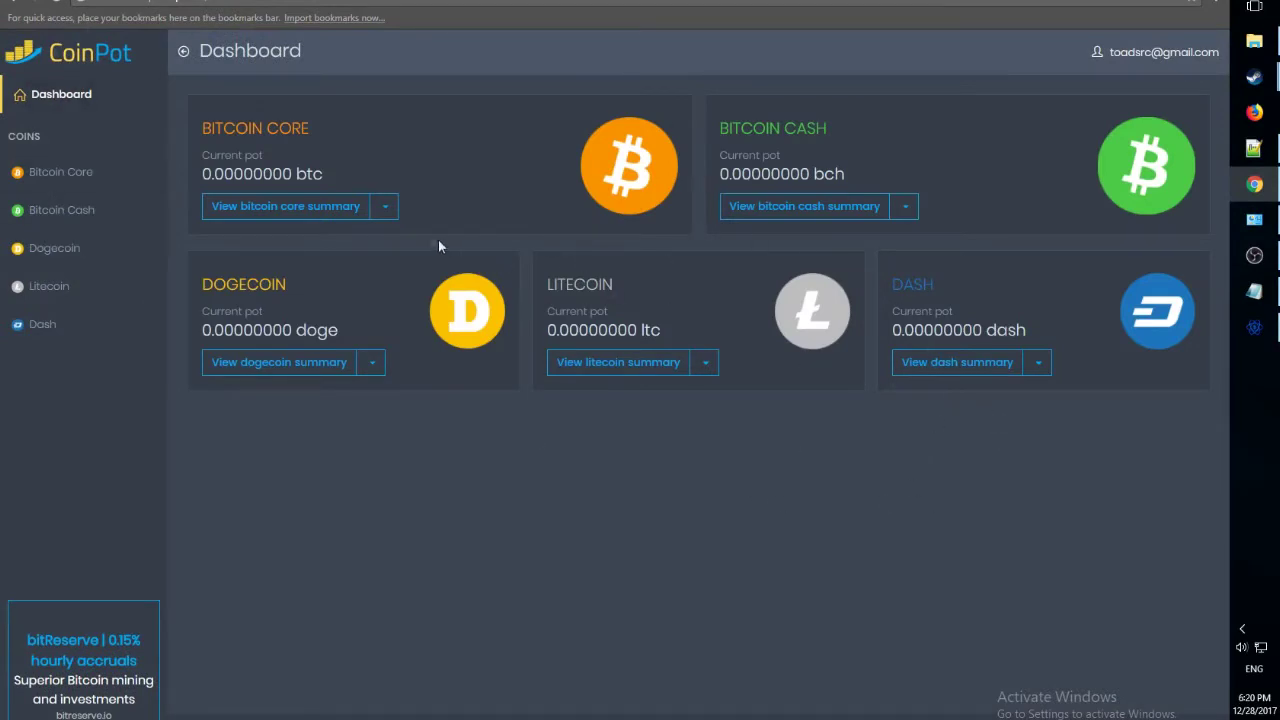
# Step: Mine Bitcoin Core at Very high CPU usage with 8 threads, then open Earn more
pyautogui.click(385, 206)
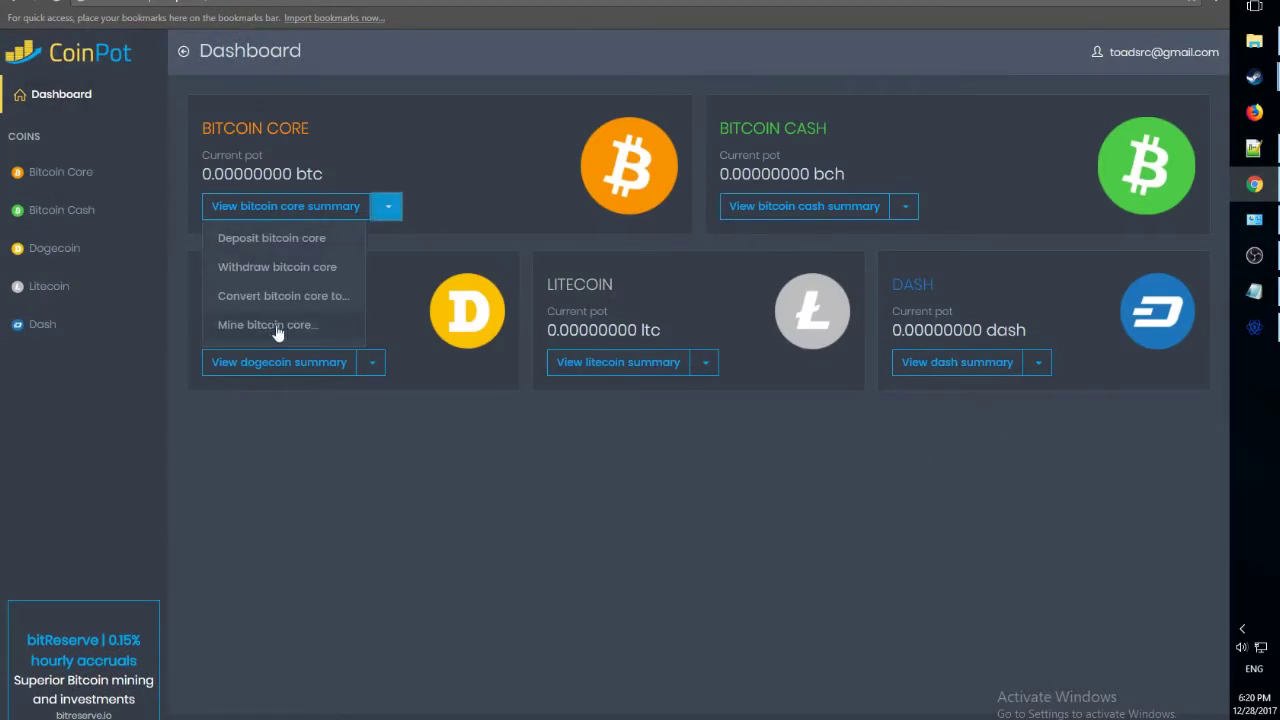
pyautogui.click(720, 470)
pyautogui.click(906, 207)
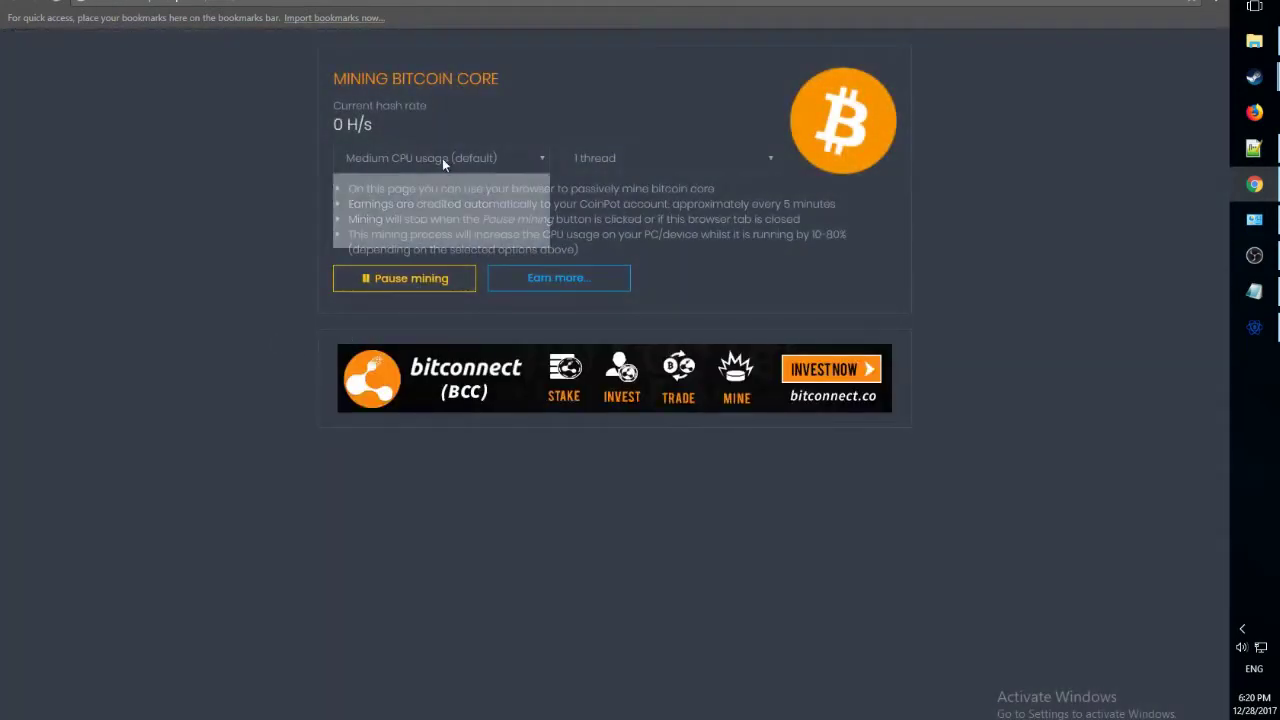
pyautogui.click(417, 241)
pyautogui.click(601, 163)
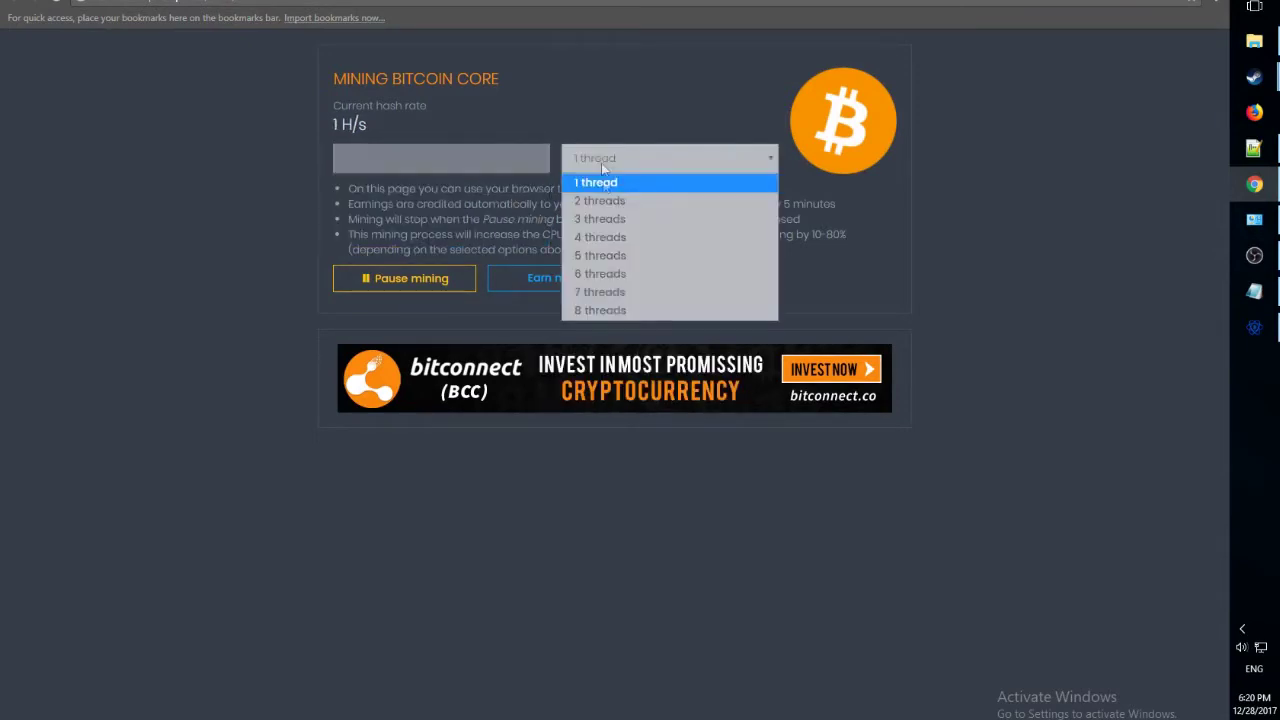
pyautogui.click(615, 316)
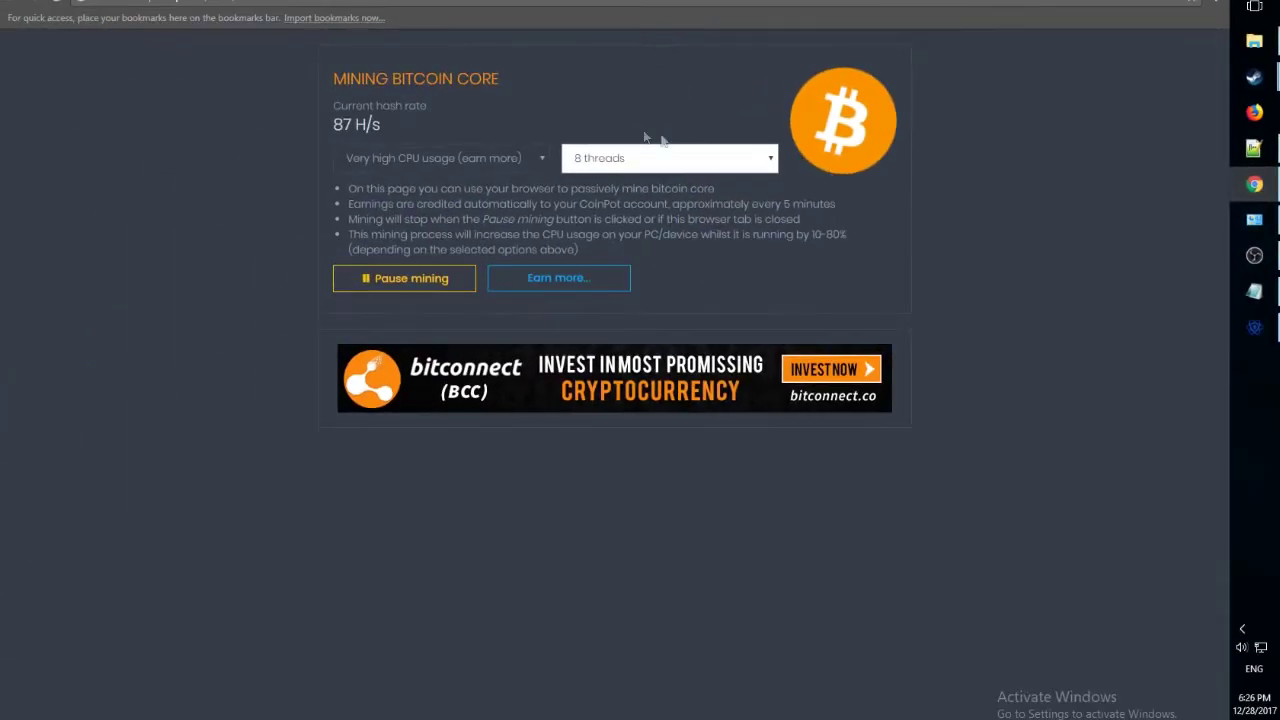
pyautogui.click(552, 279)
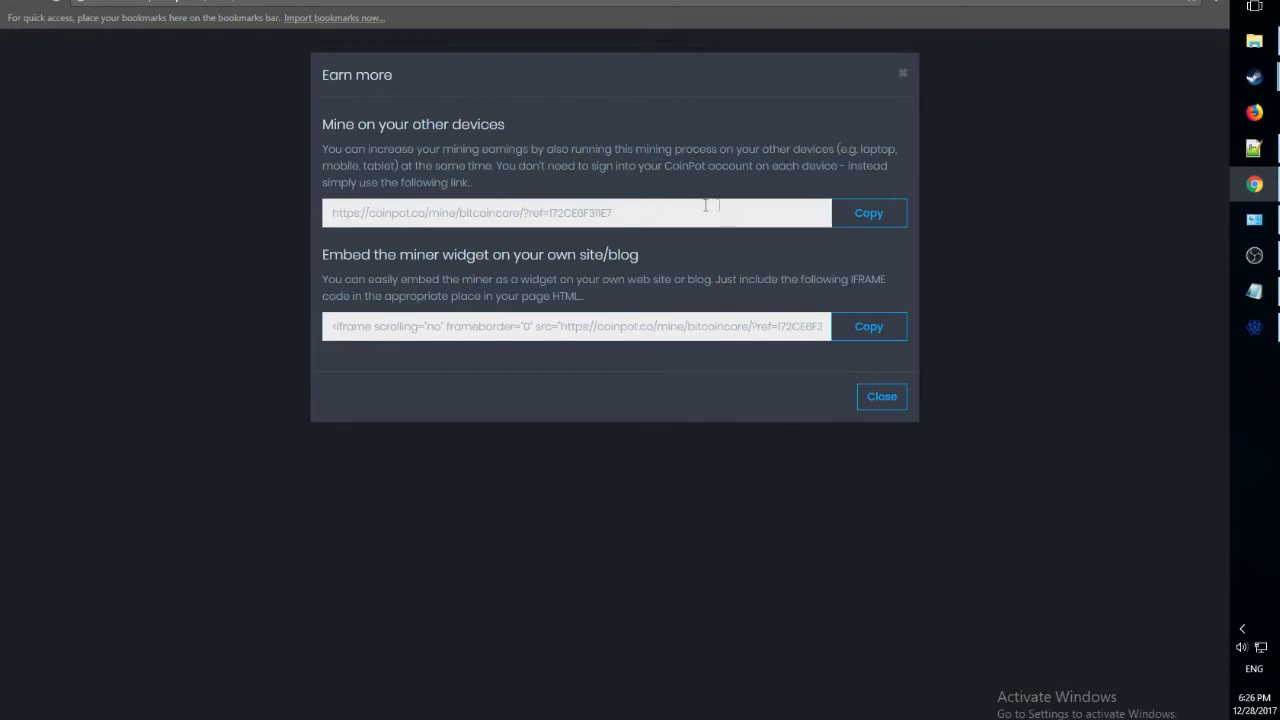
# Step: Copy the other-devices mining link and open it in a new incognito window
pyautogui.moveTo(705, 205); pyautogui.dragTo(306, 206)
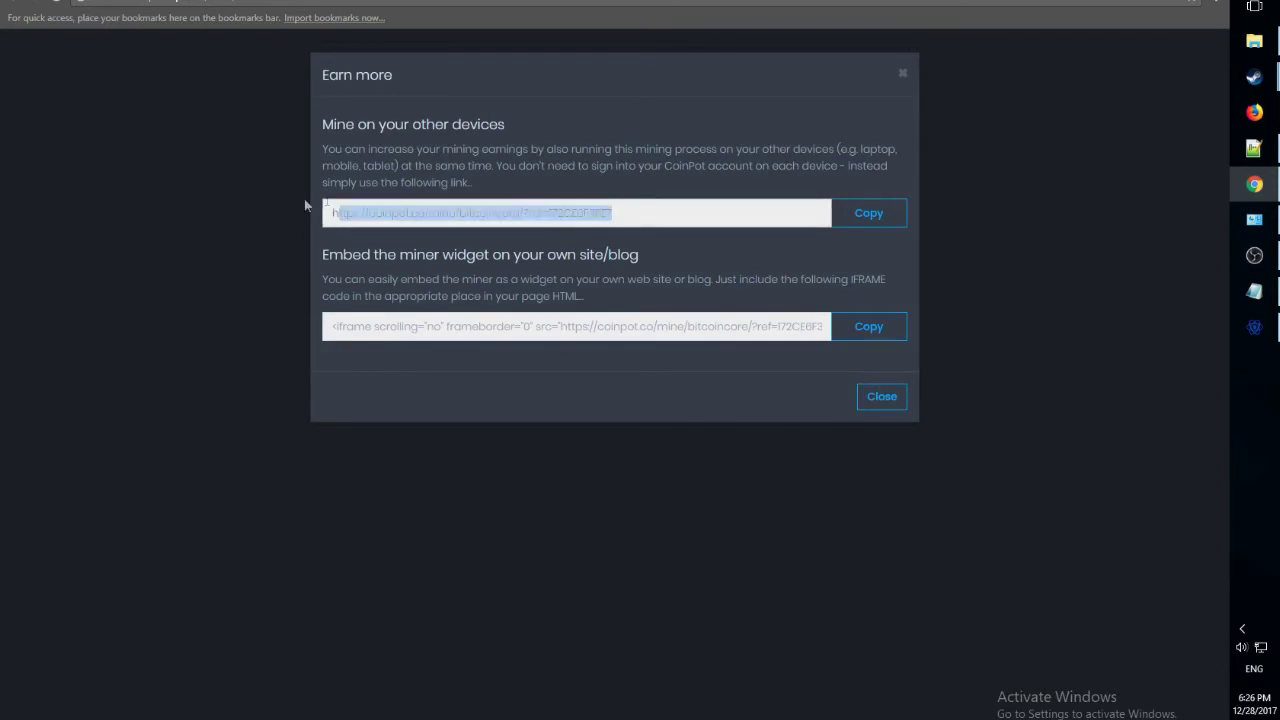
pyautogui.click(613, 180)
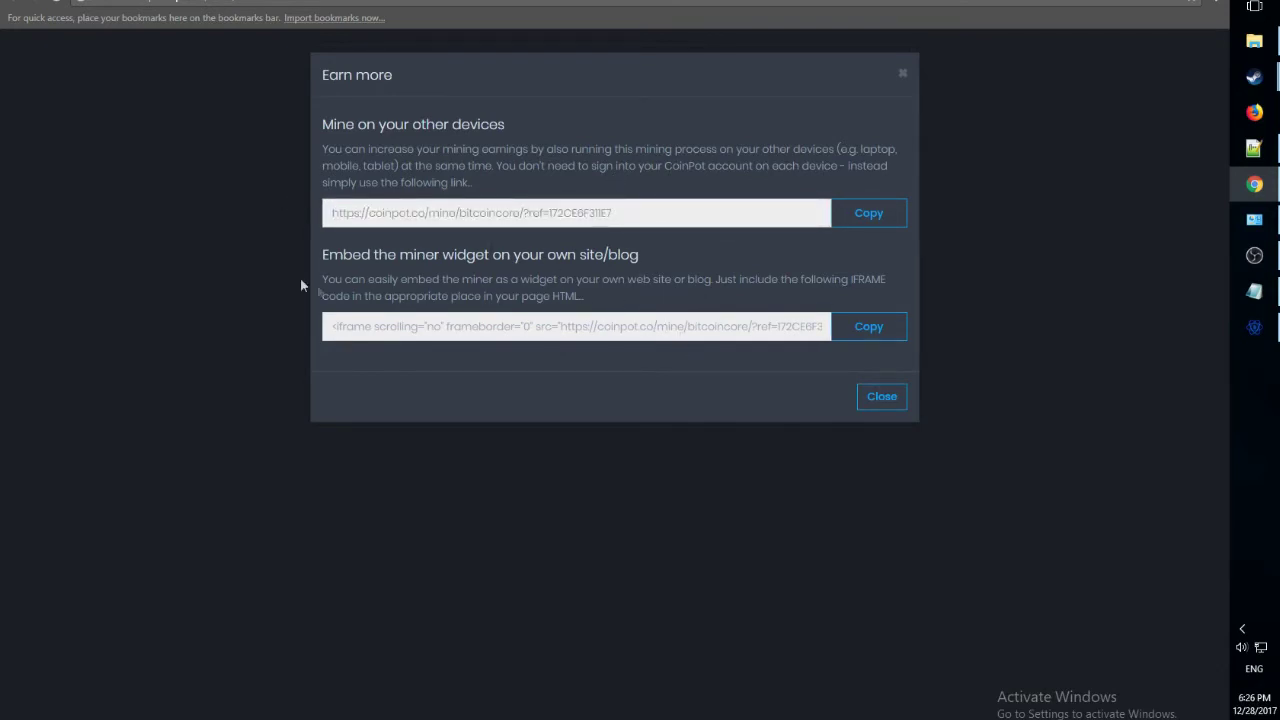
pyautogui.hotkey('ctrl', 't')
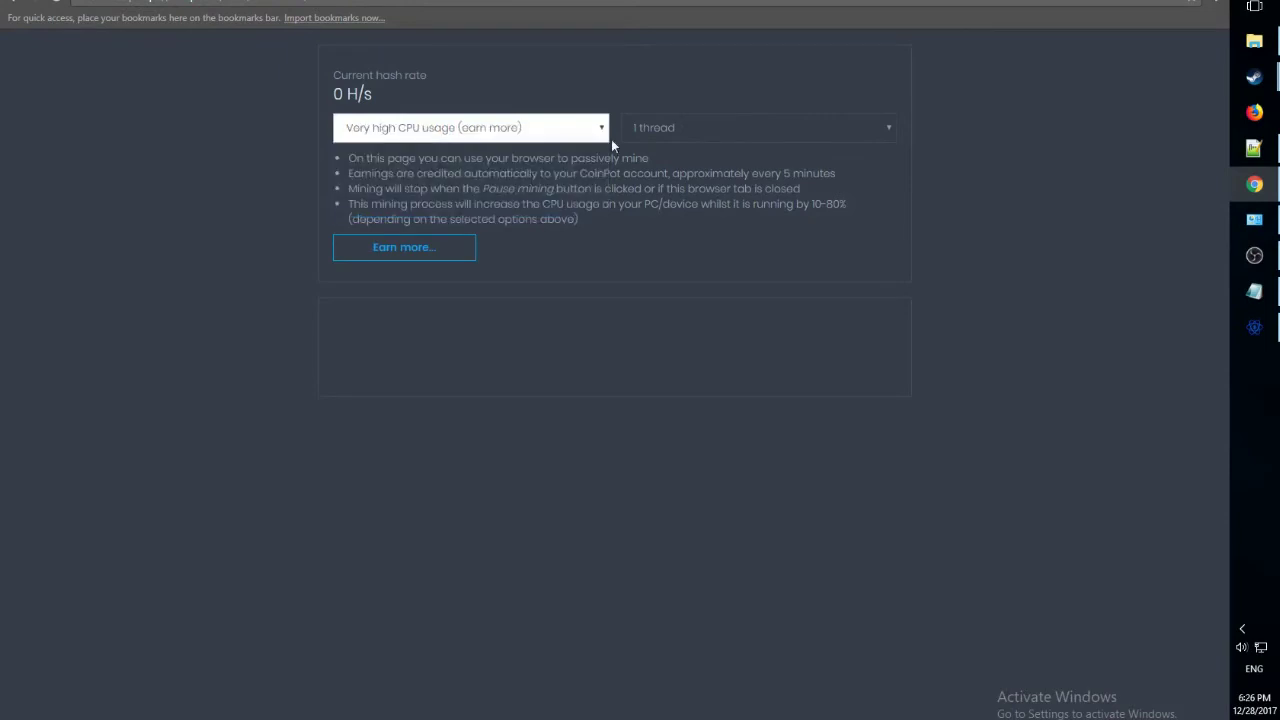
pyautogui.click(650, 128)
# Step: Set the extra miner to 8 threads, close Earn more, and pause mining
pyautogui.click(650, 280)
pyautogui.click(404, 247)
pyautogui.click(263, 145)
pyautogui.click(404, 278)
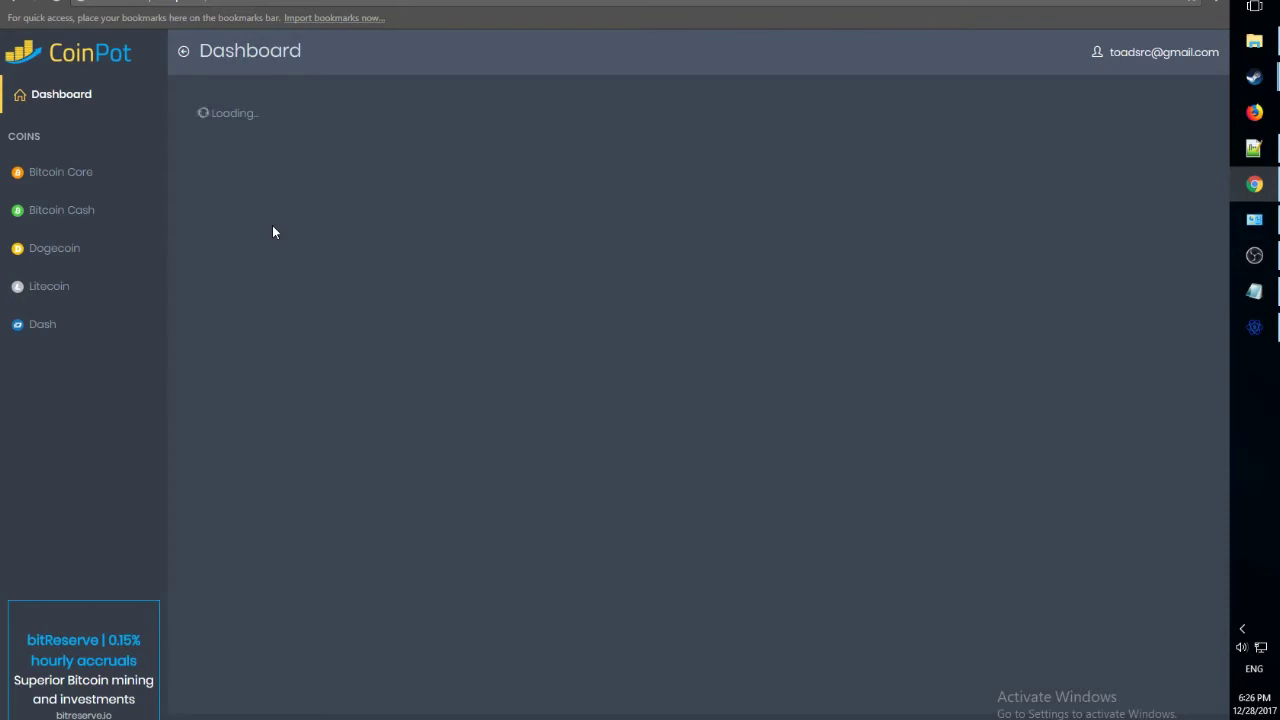
# Step: Set the Bitcoin Core mining page's CPU usage to Very high
pyautogui.click(380, 2)
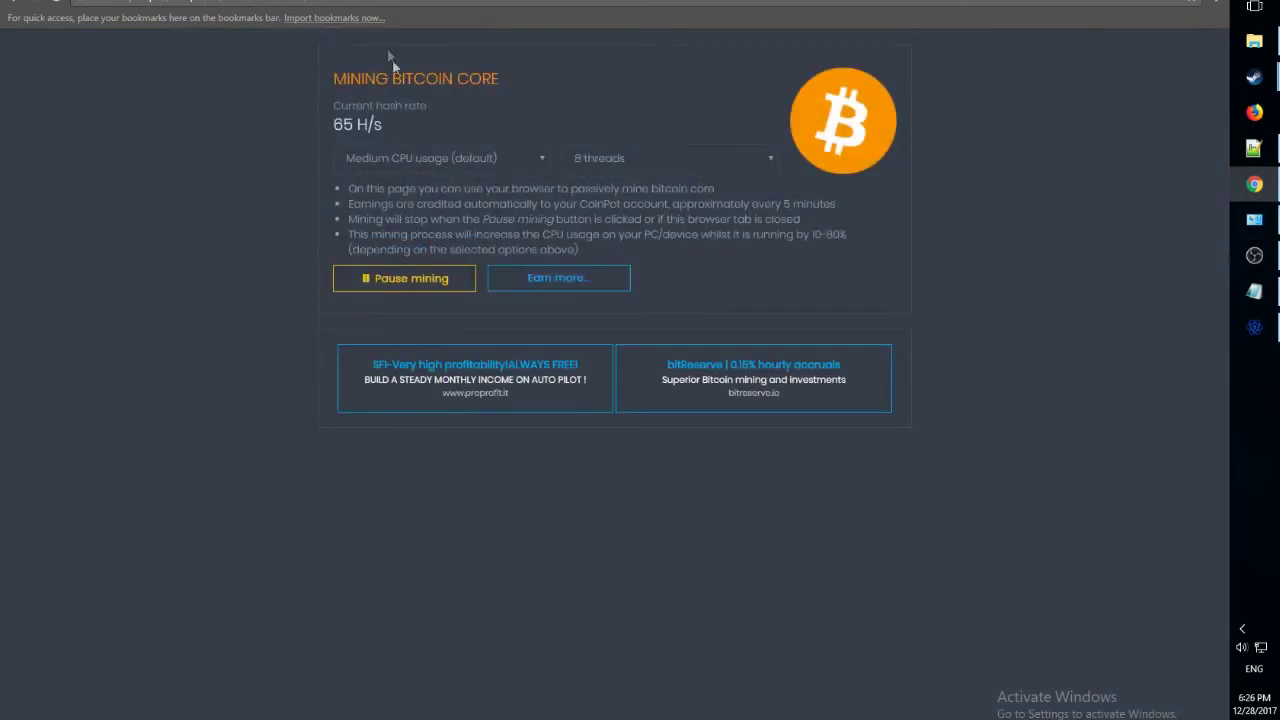
pyautogui.click(504, 168)
pyautogui.press('Down')
pyautogui.press('Down')
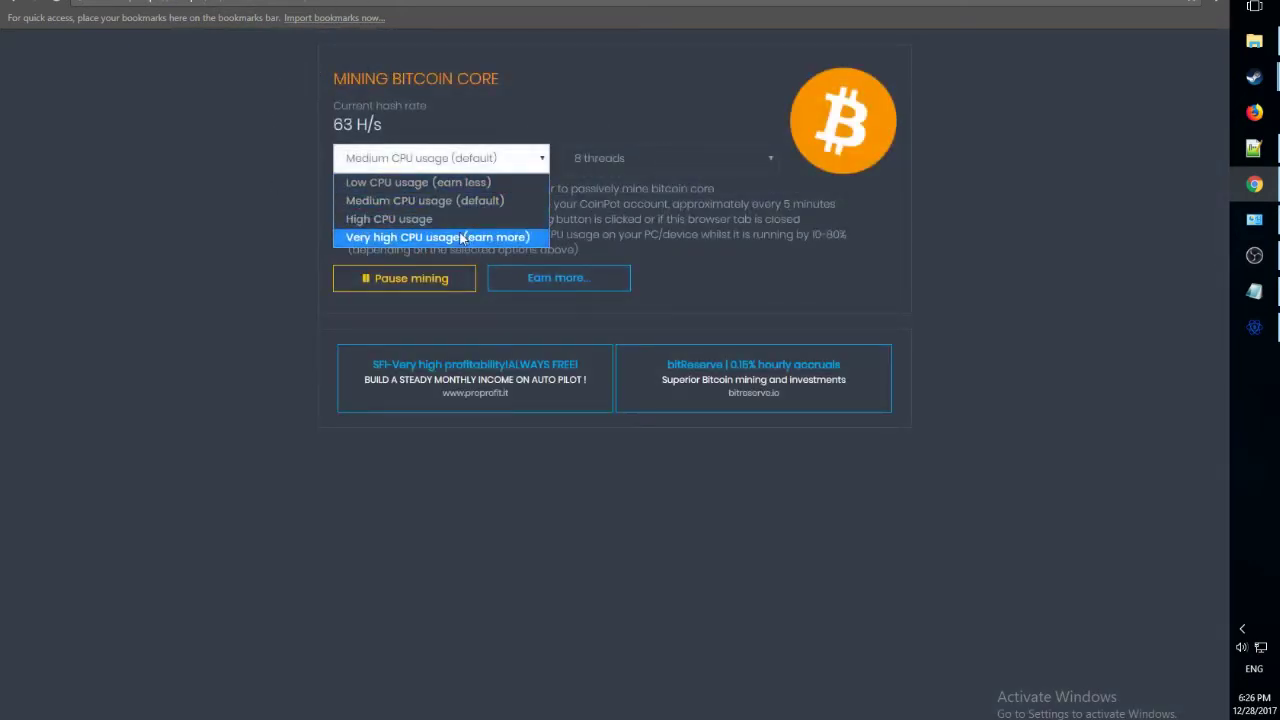
pyautogui.press('Return')
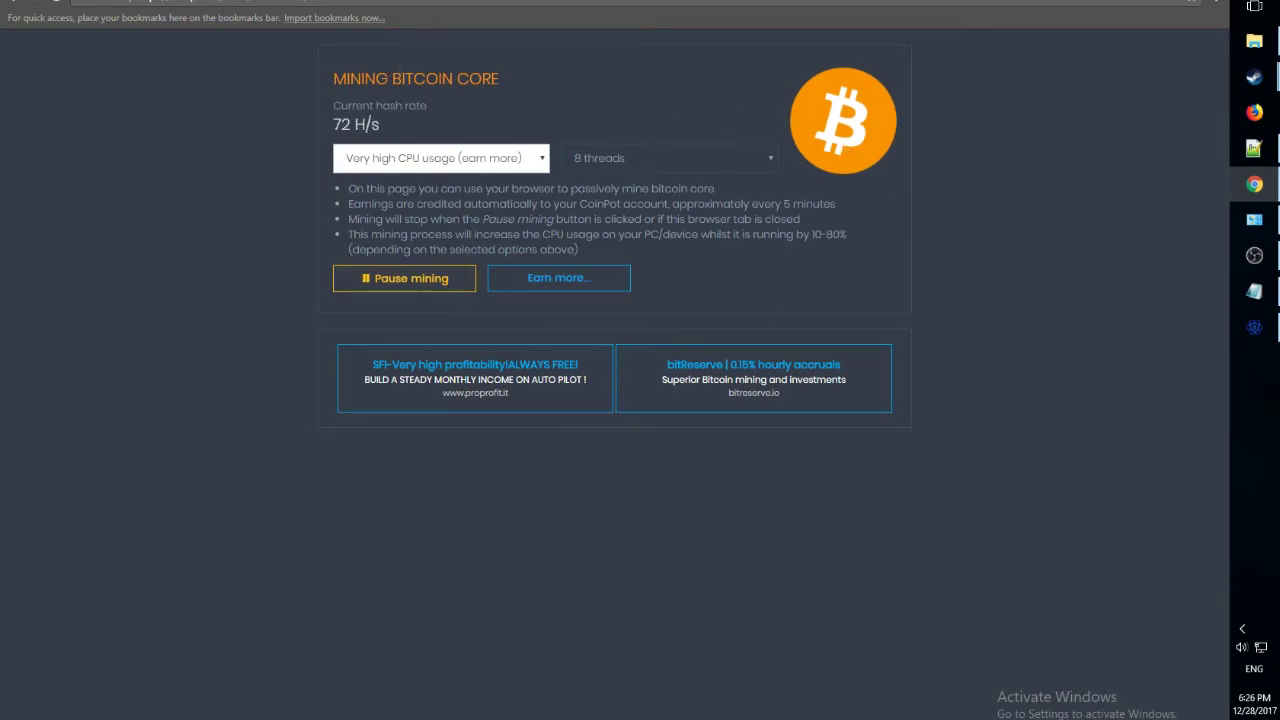
# Step: Back on the dashboard, open the Withdraw bitcoin core form
pyautogui.hotkey('alt', 'Left')
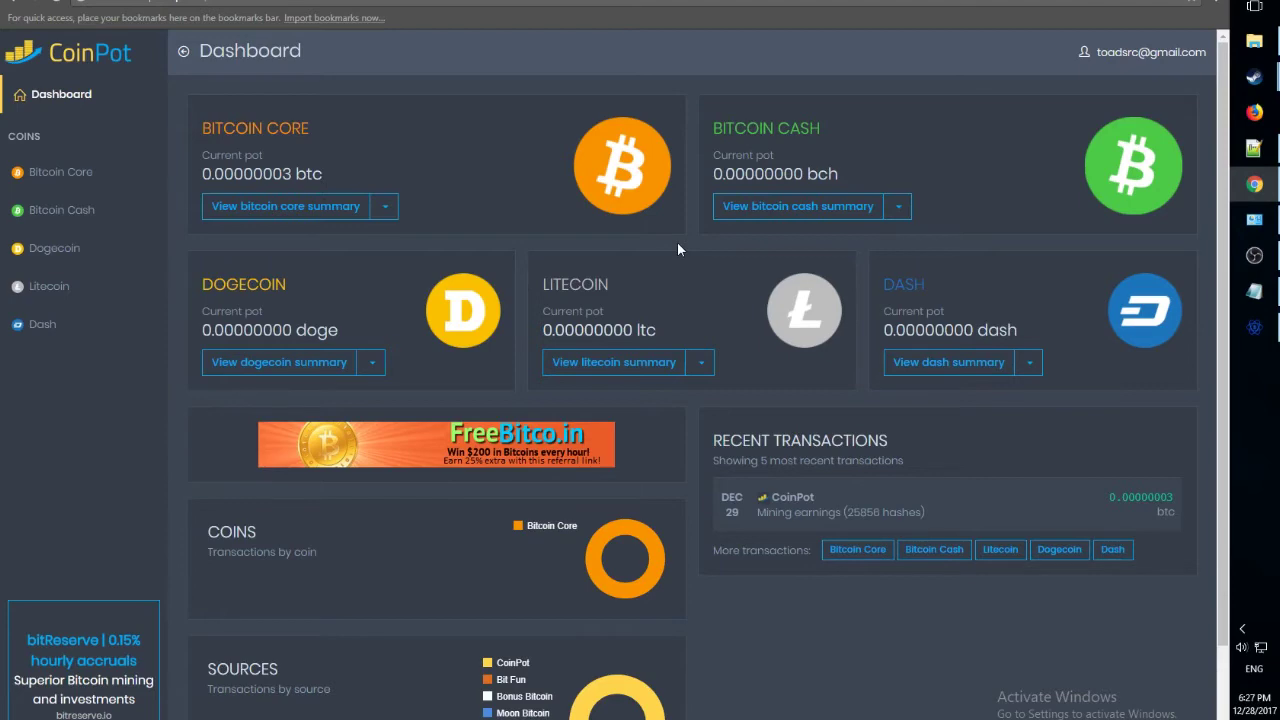
pyautogui.click(388, 208)
pyautogui.click(260, 272)
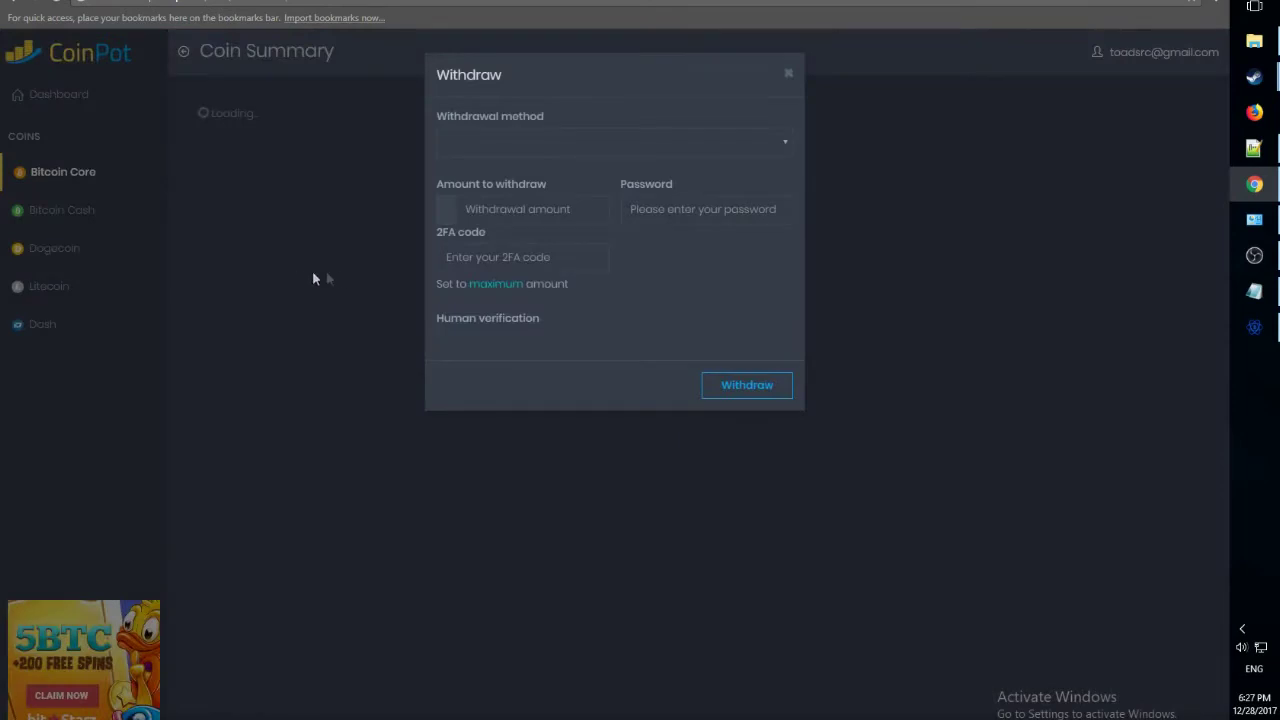
# Step: Find and launch Electrum by searching 'ele' in the system app search
pyautogui.press('super')
pyautogui.write('ele')
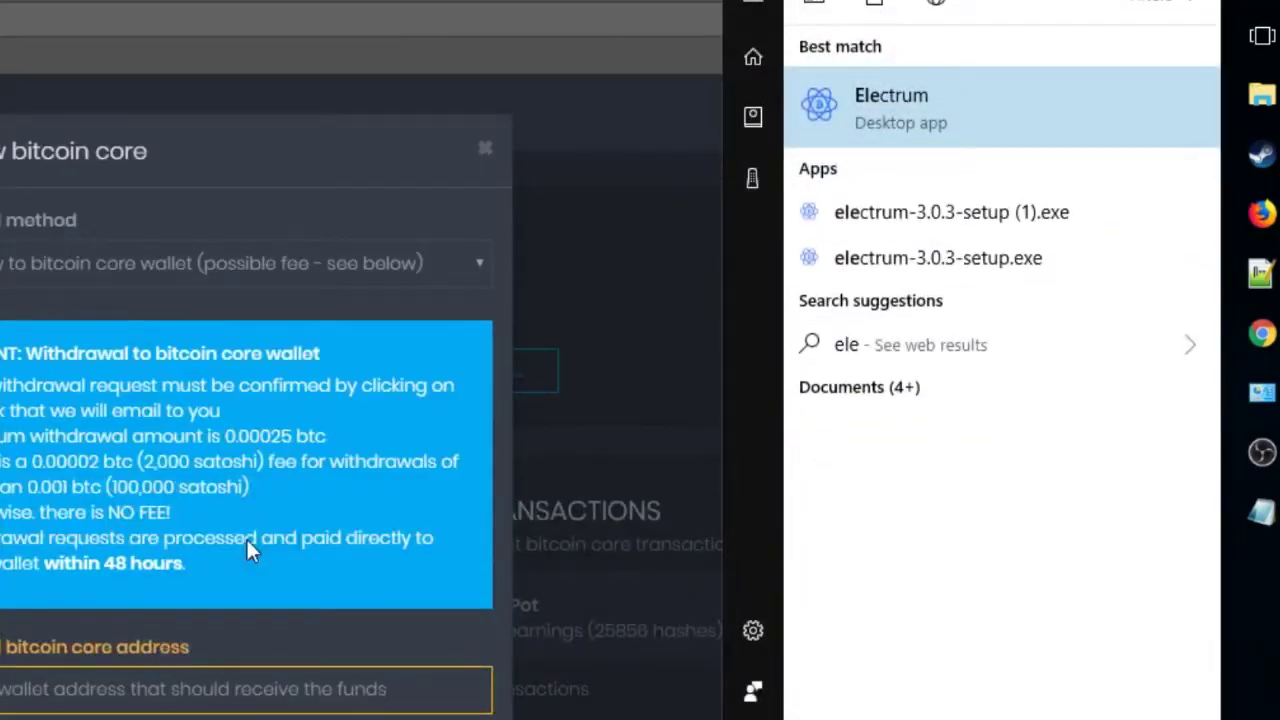
pyautogui.press('Escape')
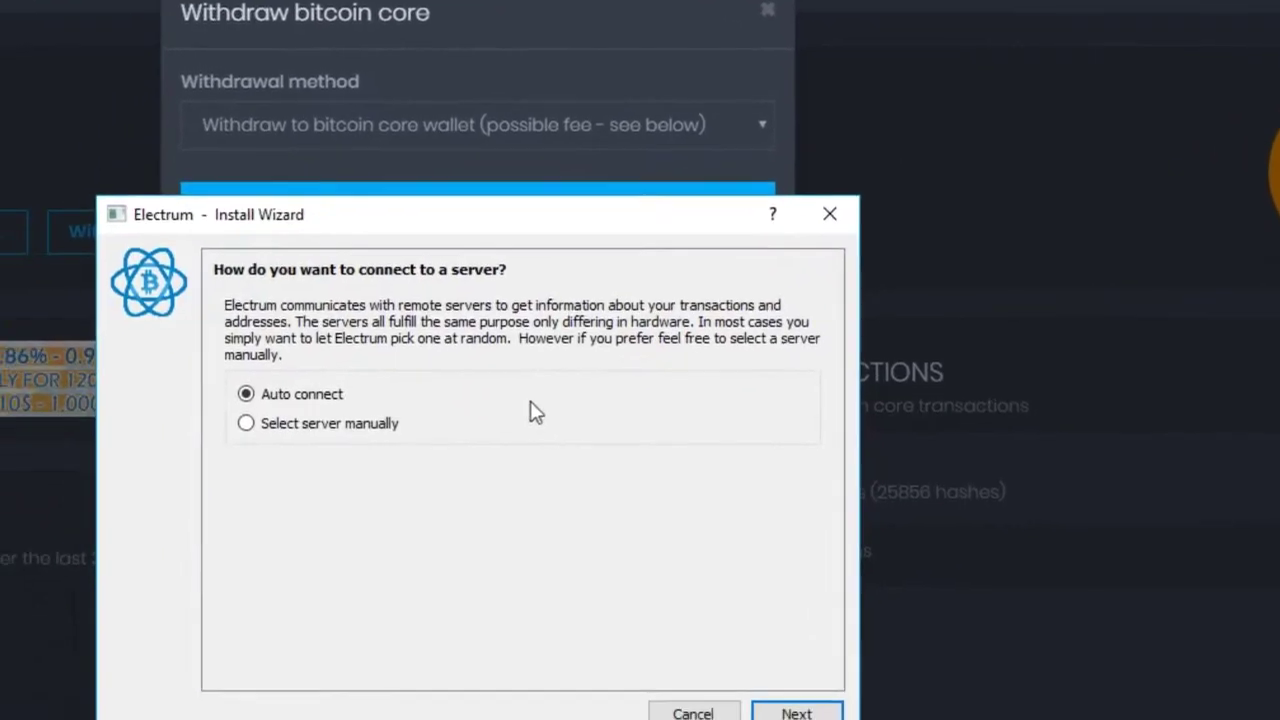
# Step: Keep auto connect, name the wallet default_wallet, pick Standard wallet, and choose Create a new seed
pyautogui.click(910, 655)
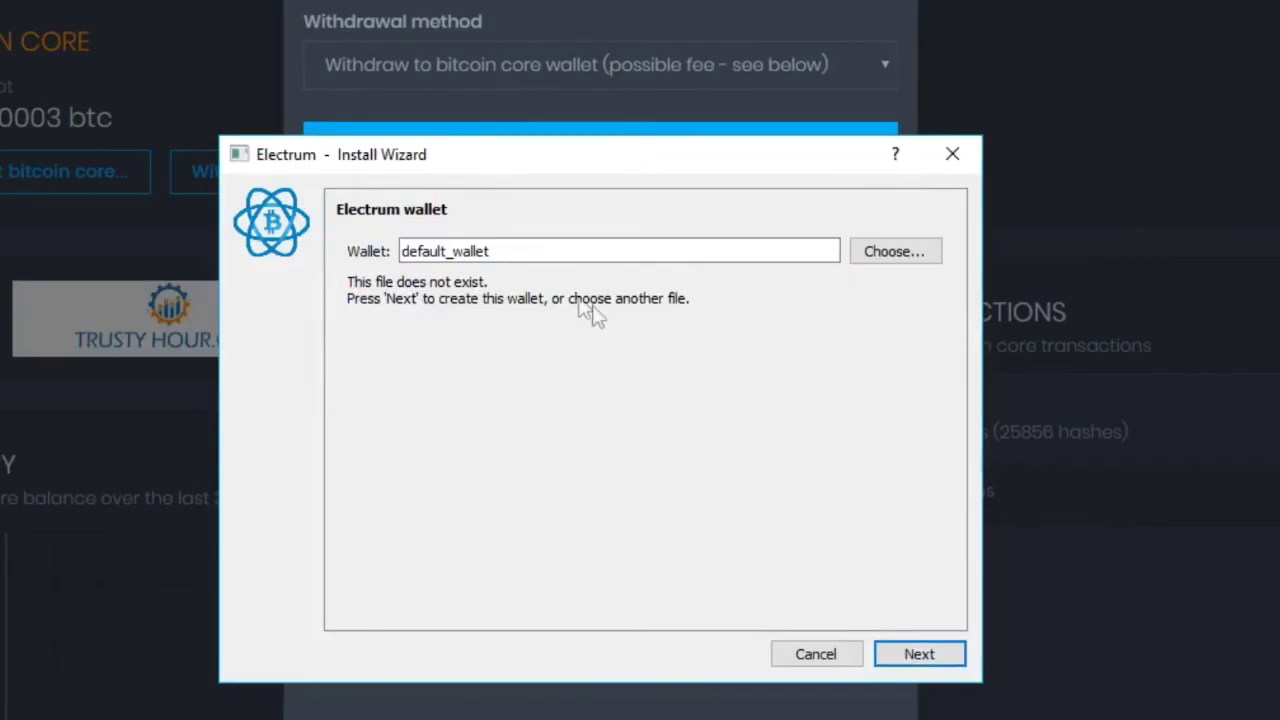
pyautogui.click(903, 656)
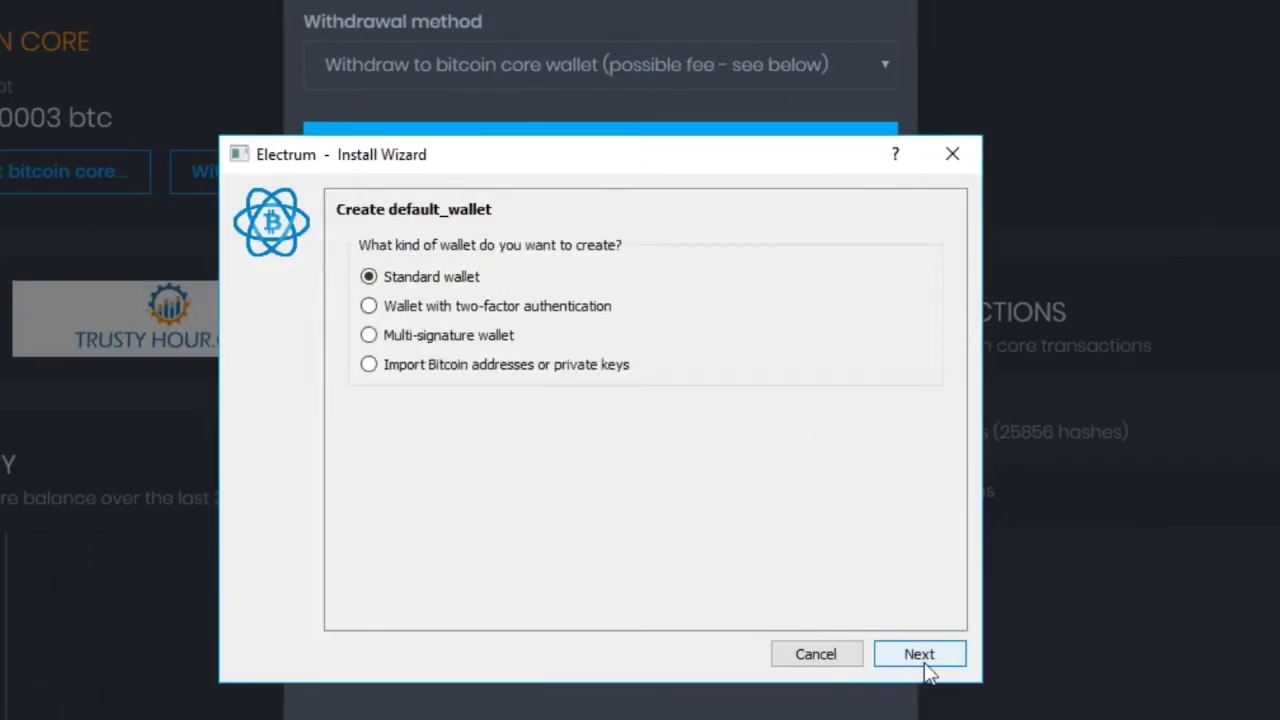
pyautogui.click(922, 668)
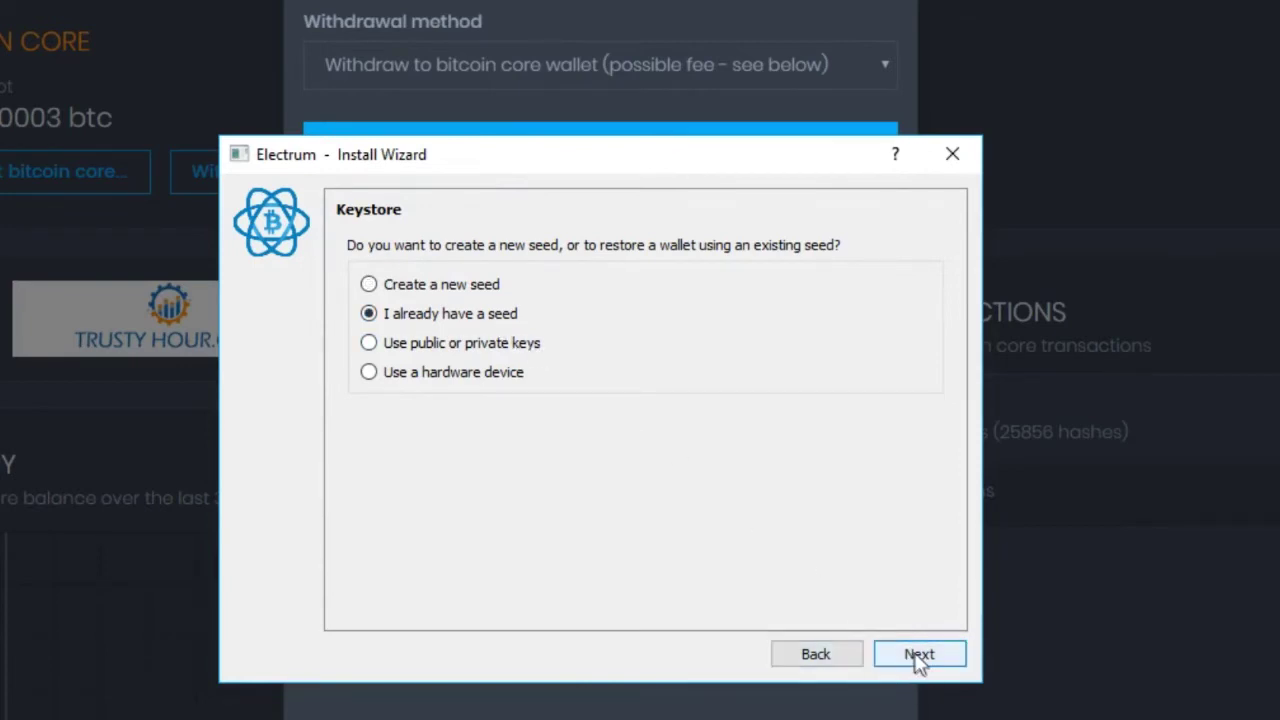
pyautogui.click(450, 285)
pyautogui.click(455, 372)
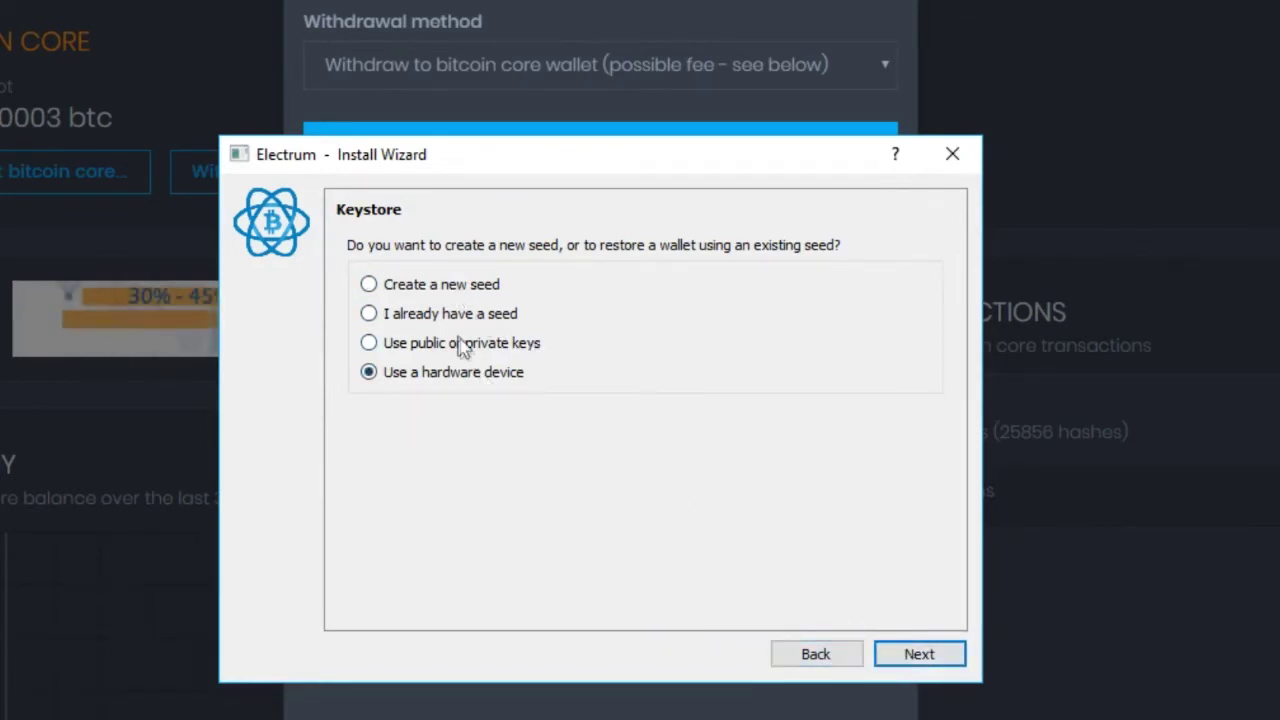
pyautogui.click(440, 285)
pyautogui.click(904, 660)
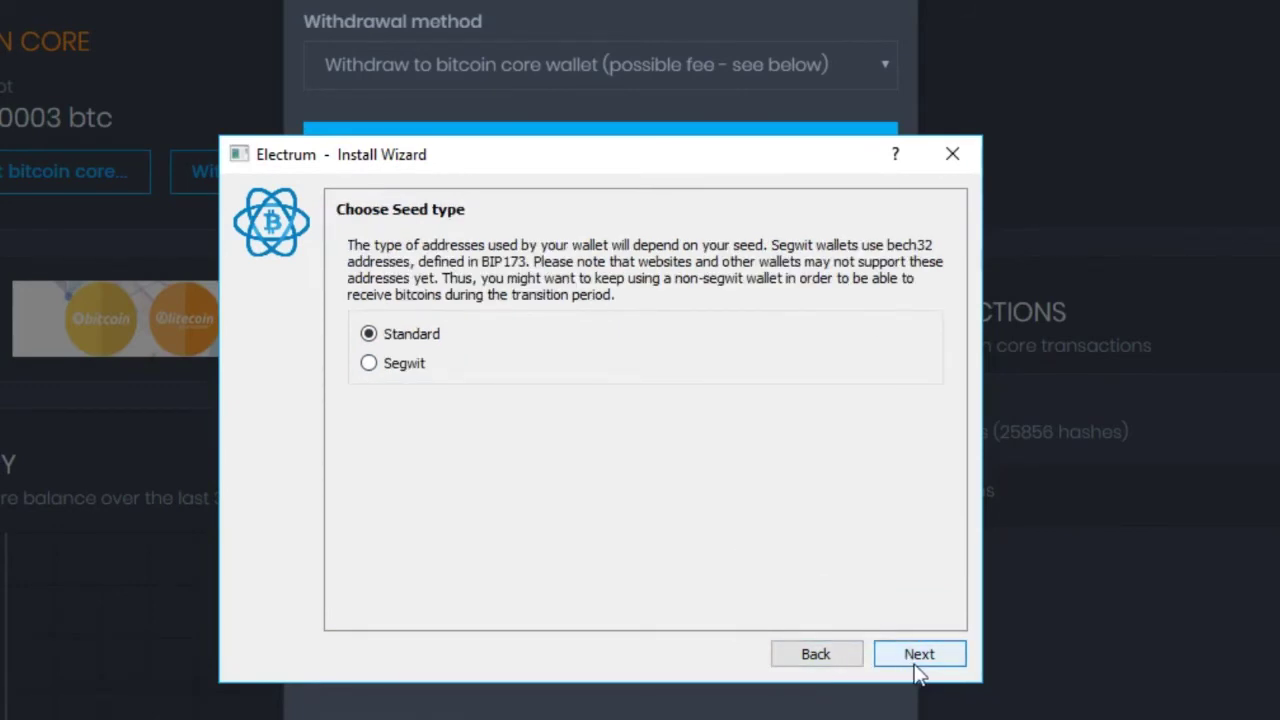
# Step: Copy the generated 12-word seed into the Notepad note, replacing the old seed line
pyautogui.click(918, 655)
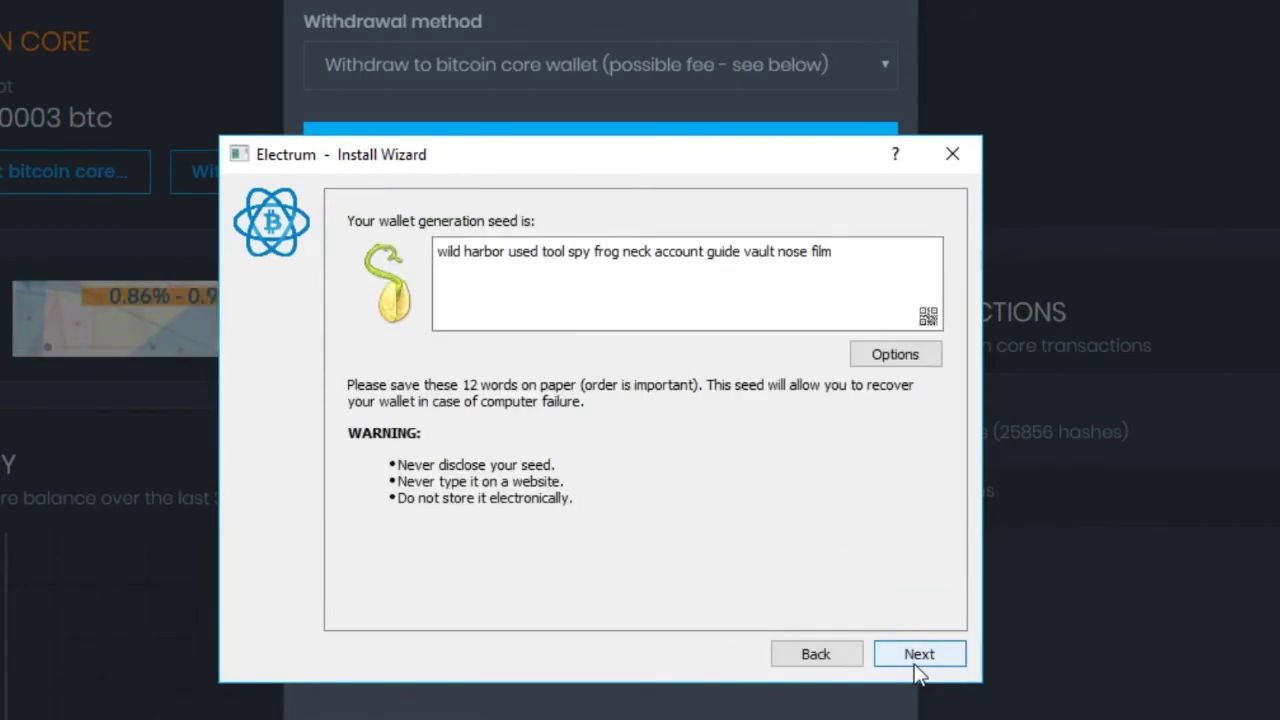
pyautogui.tripleClick(856, 261)
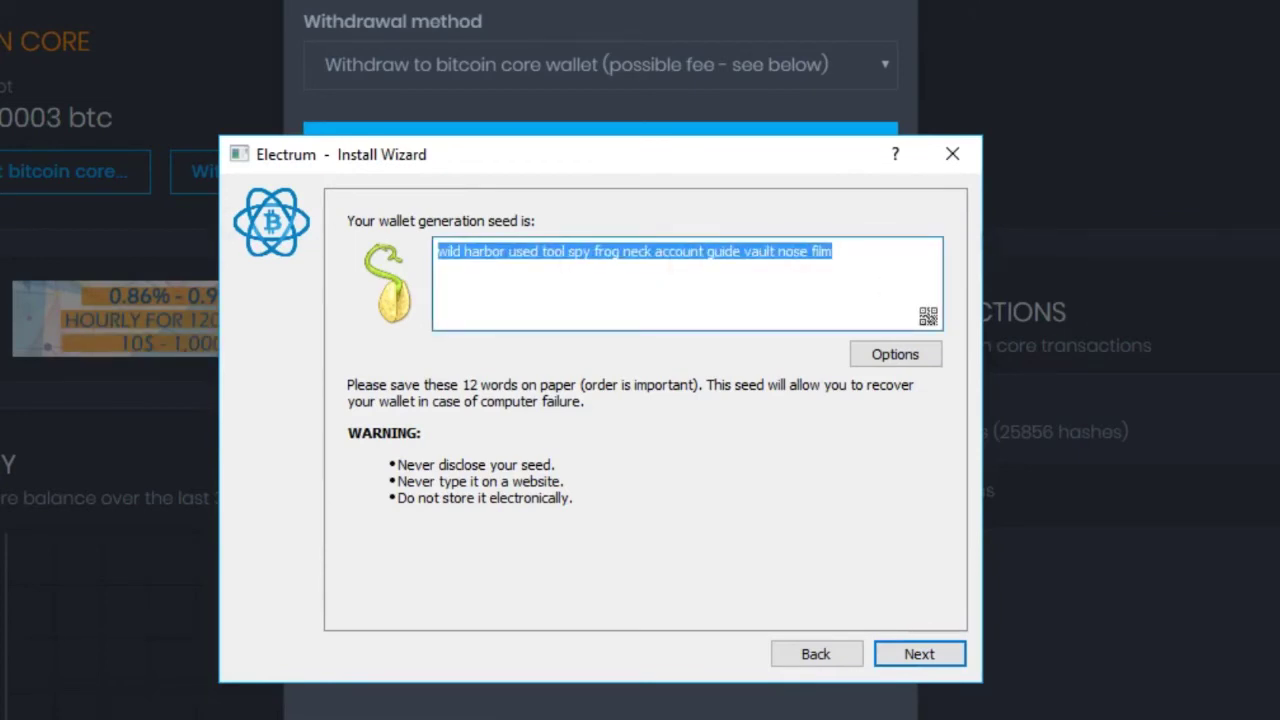
pyautogui.hotkey('ctrl', 'c')
pyautogui.hotkey('alt', 'Tab')
pyautogui.hotkey('ctrl', 'v')
pyautogui.moveTo(686, 391); pyautogui.dragTo(2, 300)
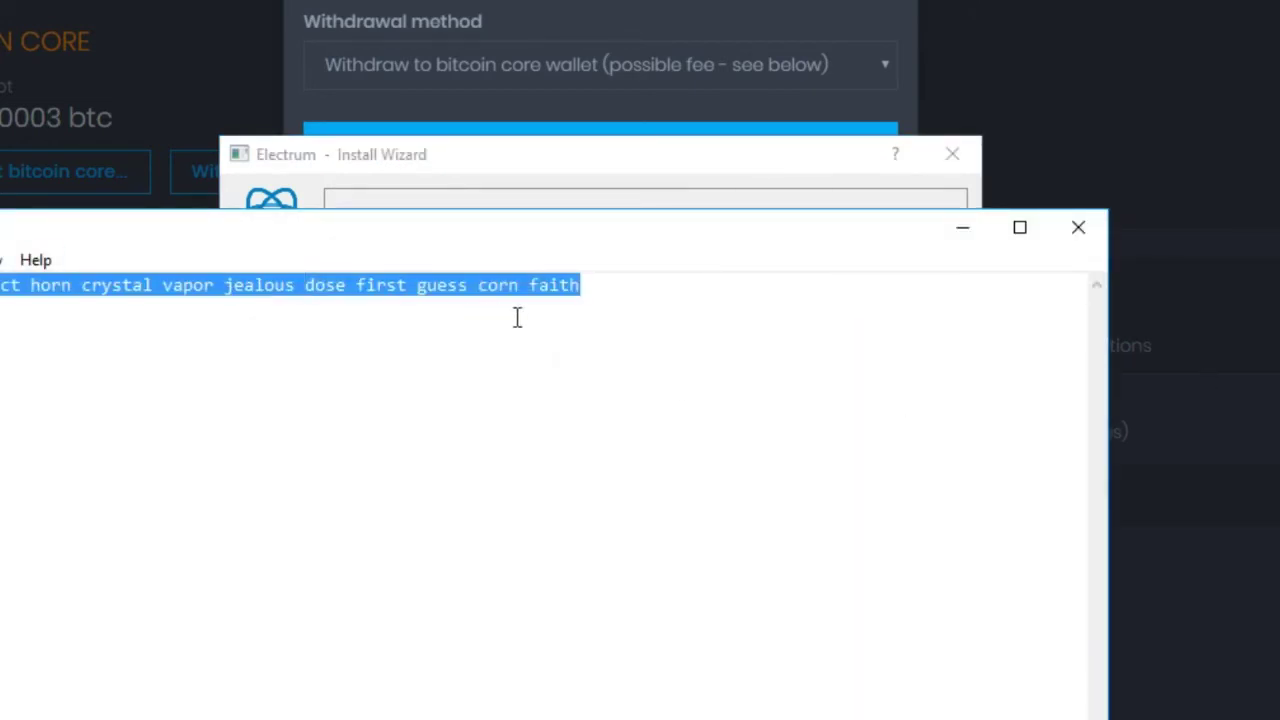
pyautogui.hotkey('ctrl', 'v')
pyautogui.moveTo(691, 238); pyautogui.dragTo(1205, 500)
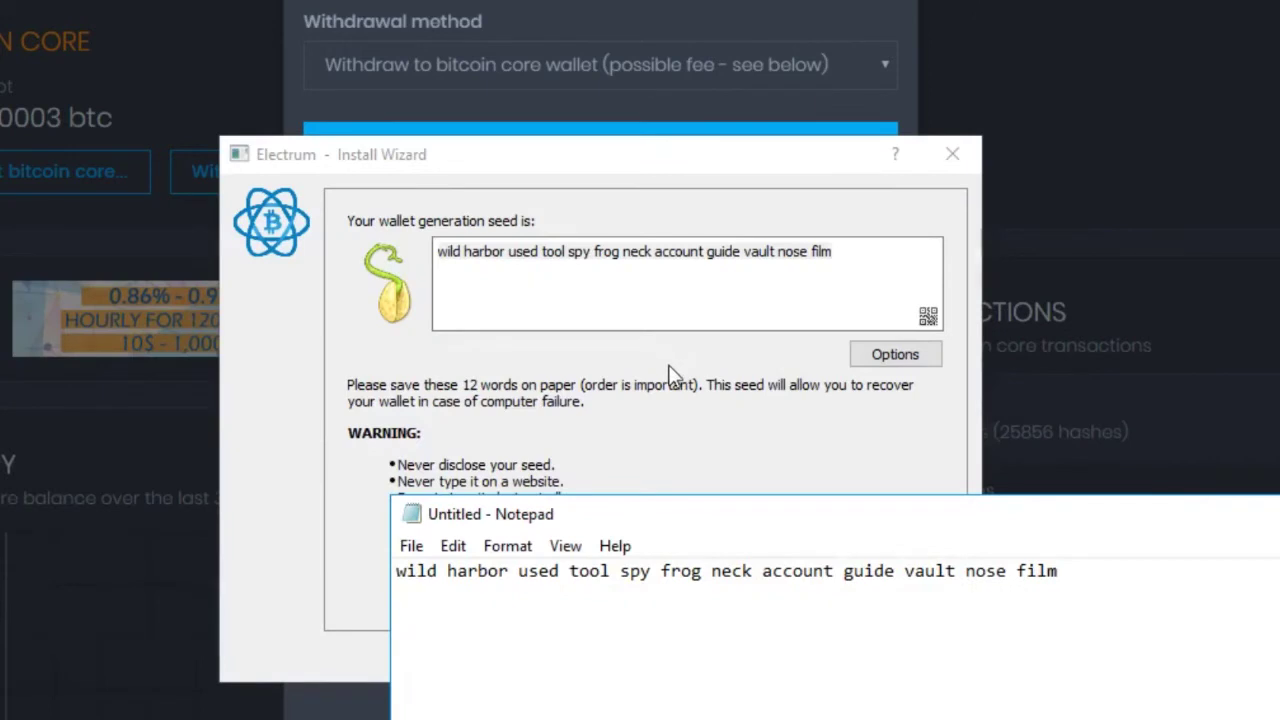
pyautogui.click(672, 372)
# Step: Retype the 12-word seed in the Confirm Seed box and submit it
pyautogui.click(920, 653)
pyautogui.click(626, 370)
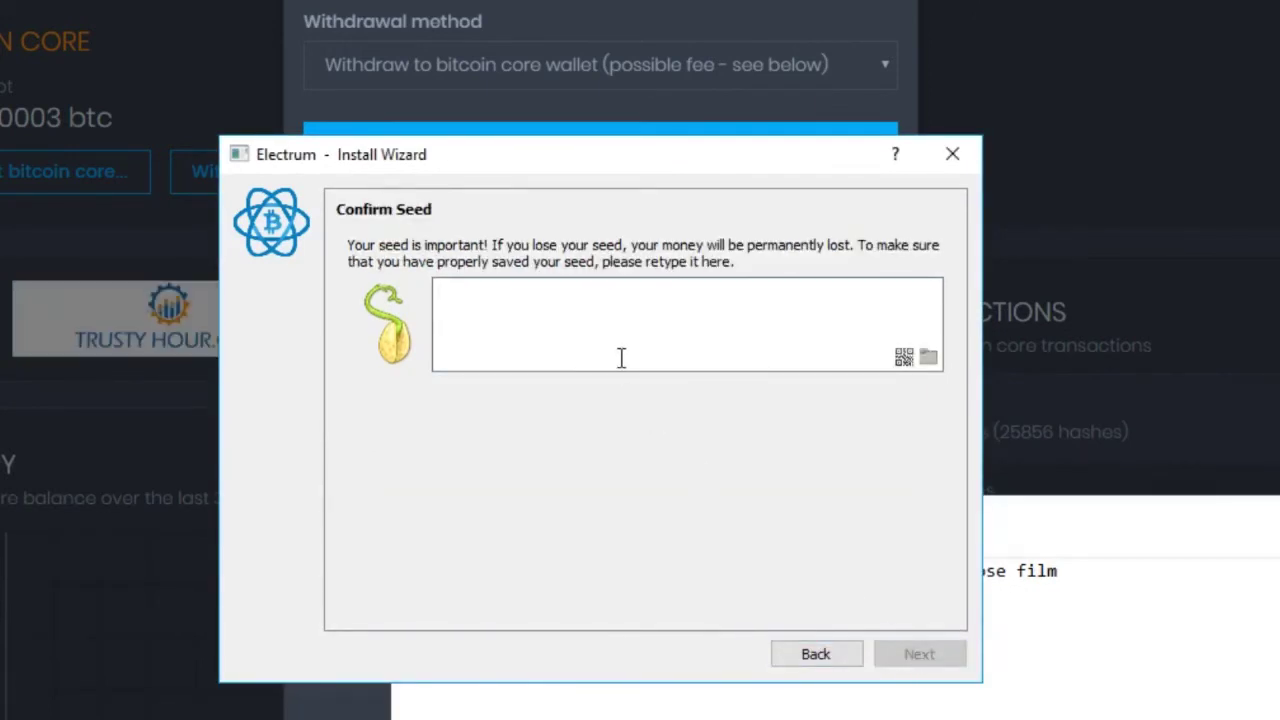
pyautogui.moveTo(590, 175); pyautogui.dragTo(443, 12)
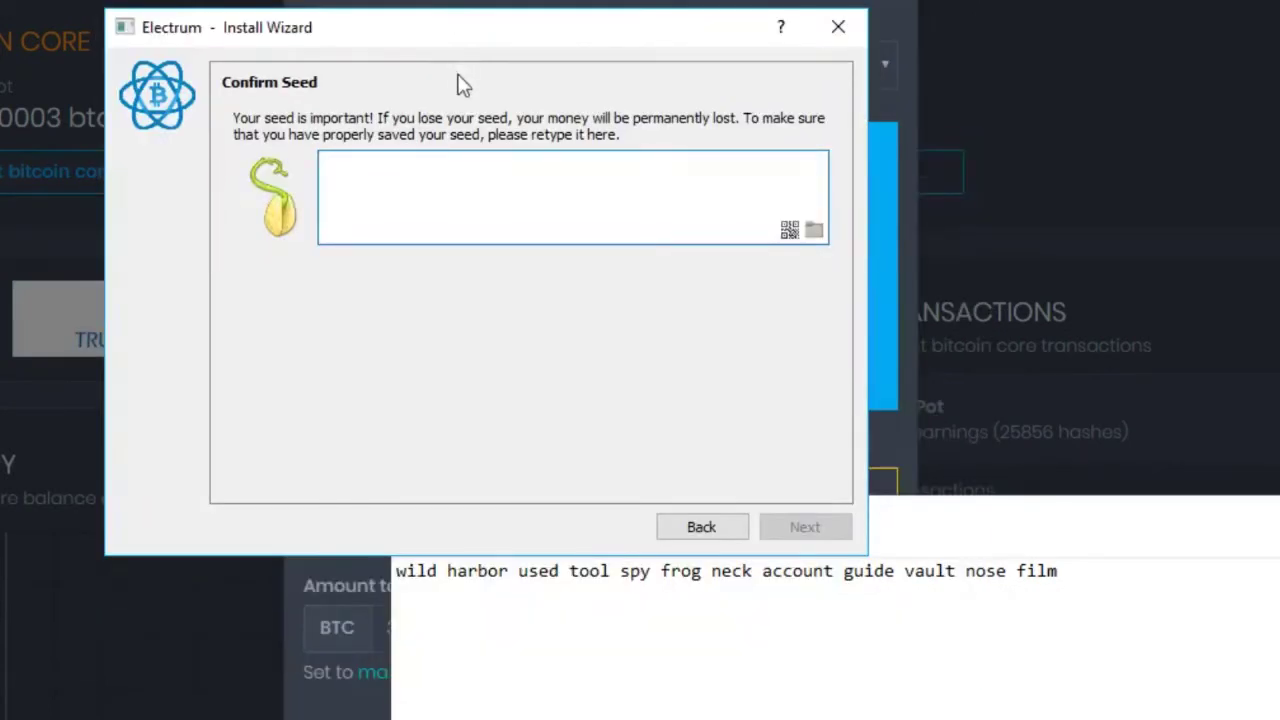
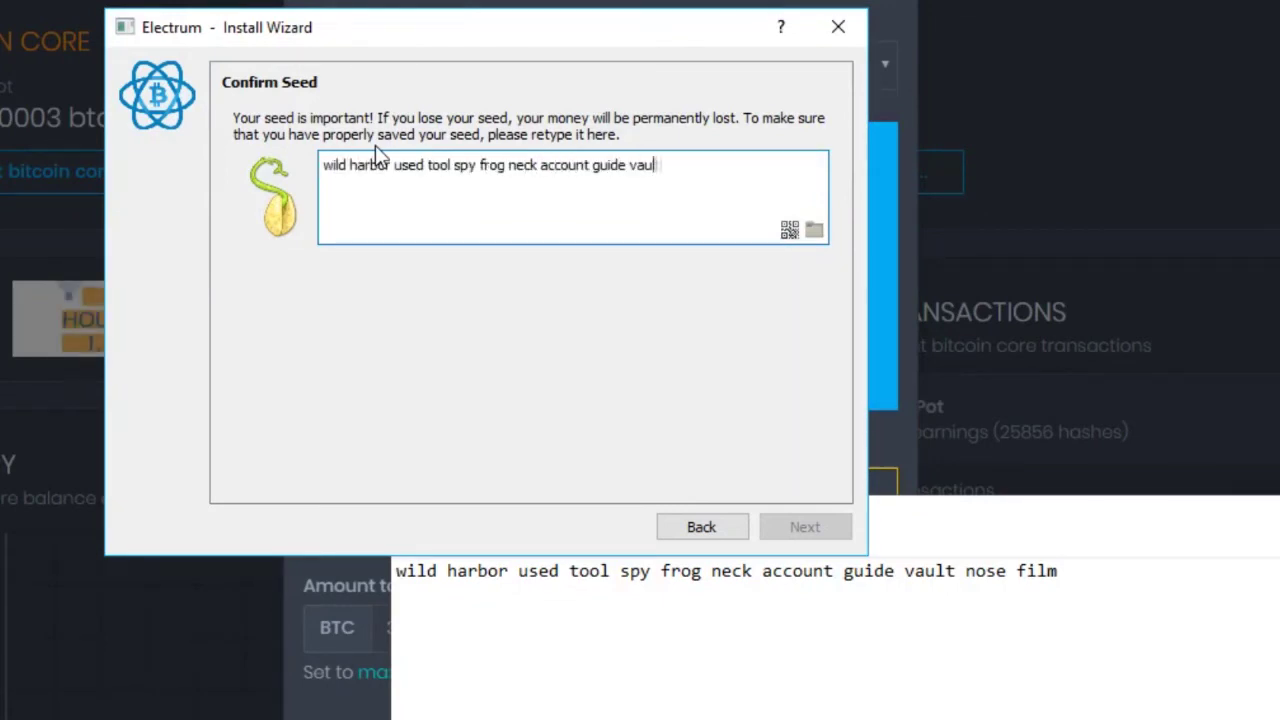
pyautogui.click(806, 530)
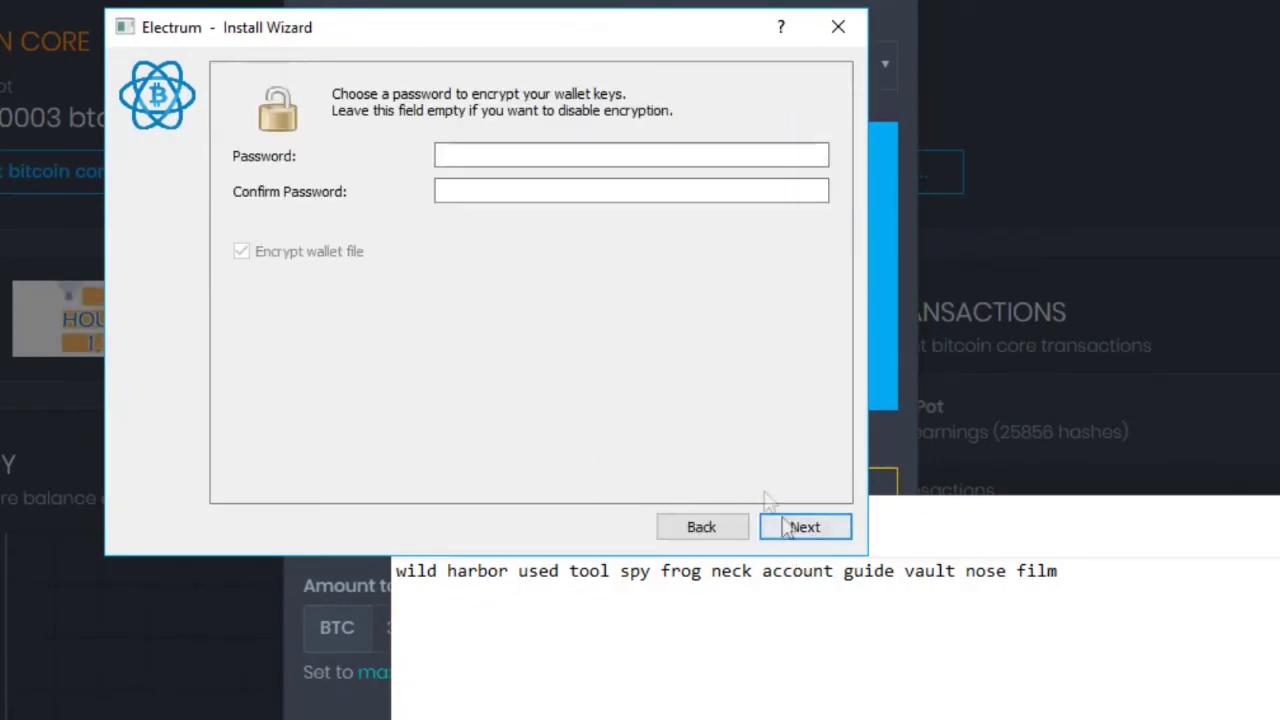
# Step: Enter the wallet encryption password and confirm it to create default_wallet
pyautogui.click(471, 155)
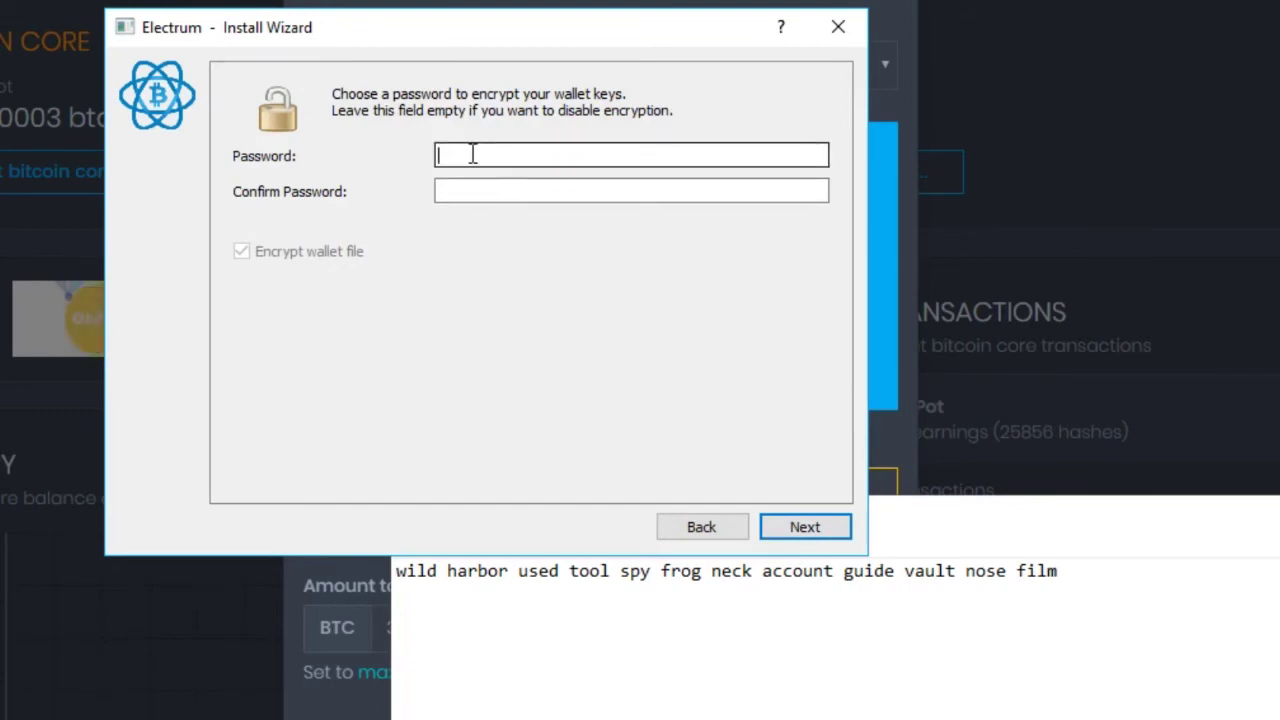
pyautogui.write('p')
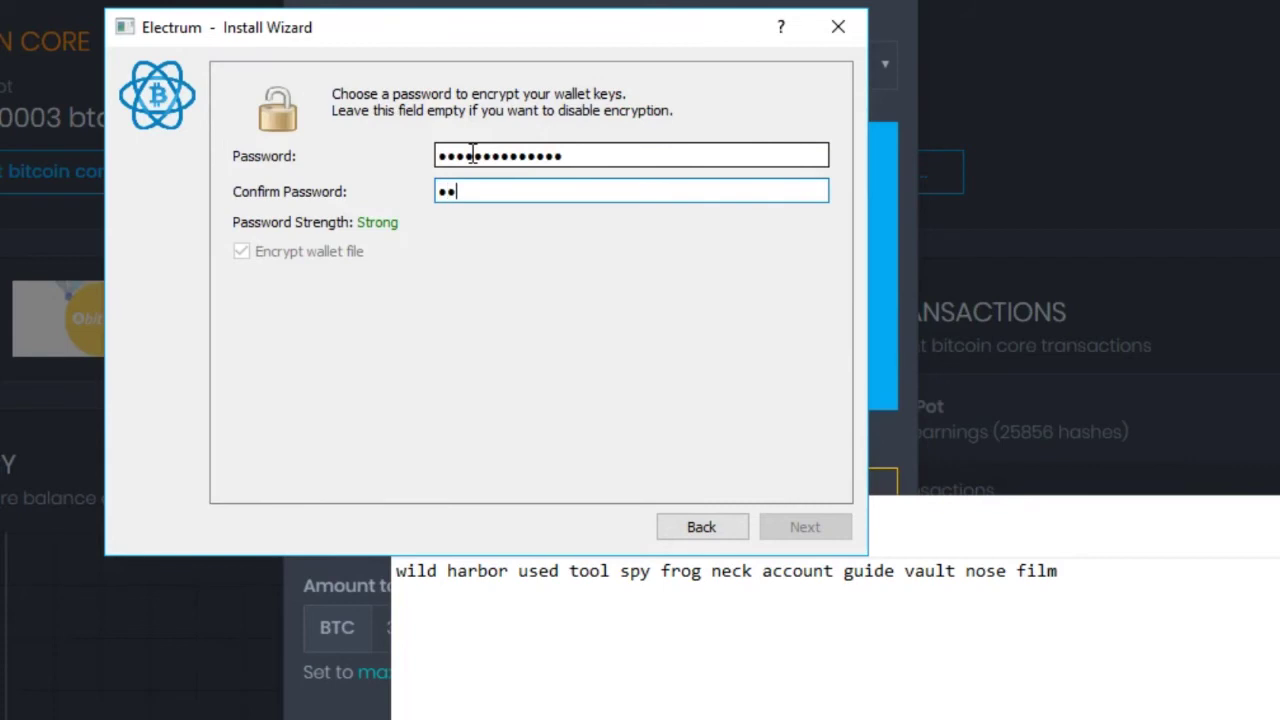
pyautogui.write('••••••')
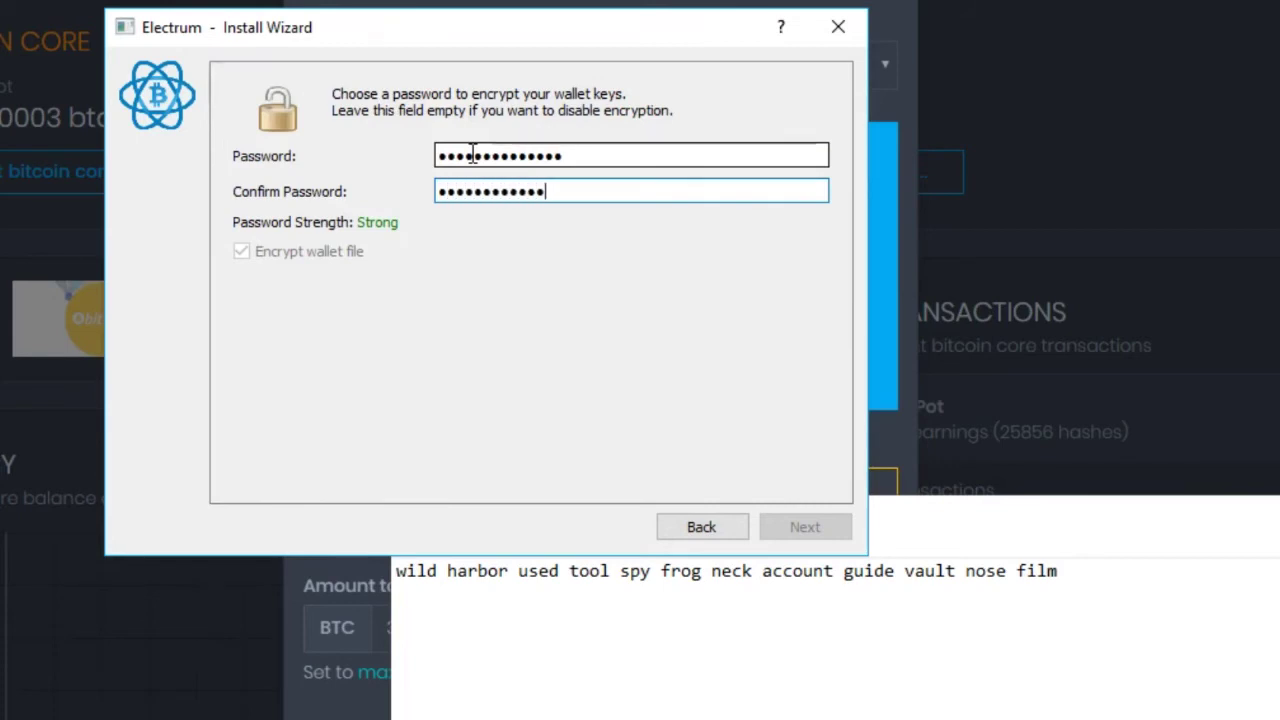
pyautogui.write('••')
pyautogui.click(802, 528)
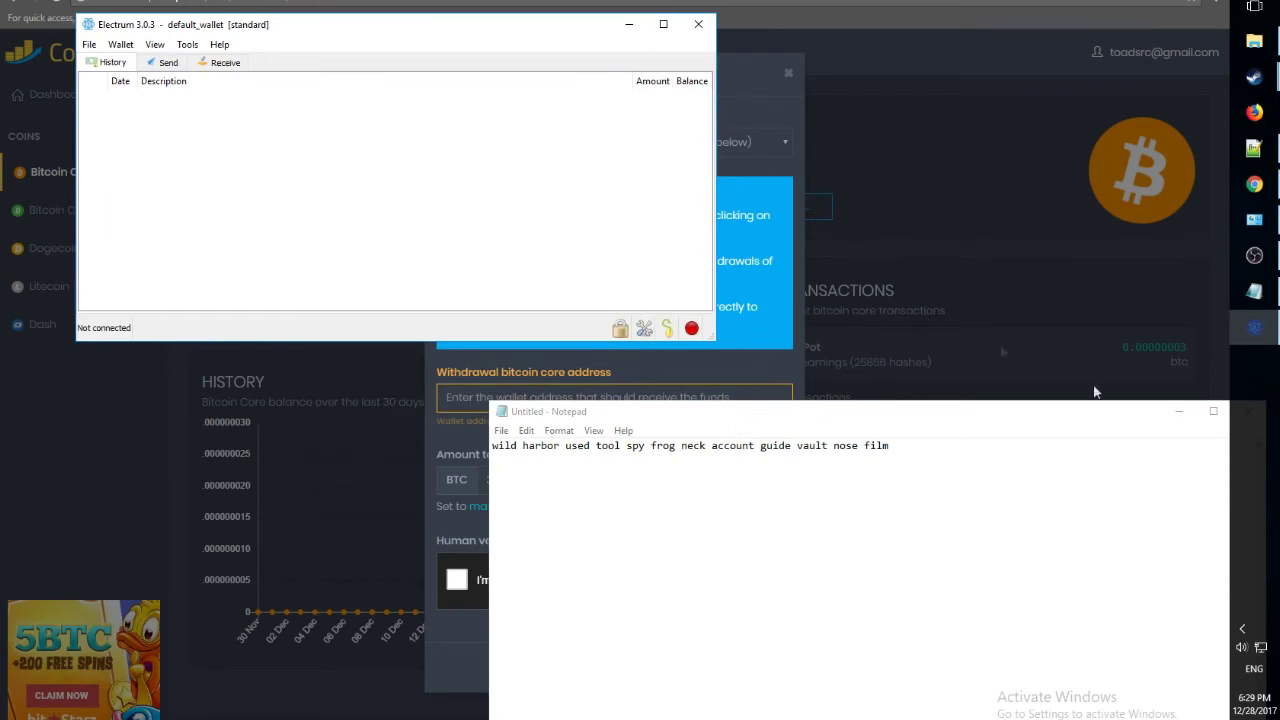
# Step: Copy default_wallet's receiving address from the Receive tab and paste it into CoinPot's withdrawal address field
pyautogui.moveTo(1103, 423); pyautogui.dragTo(1038, 450)
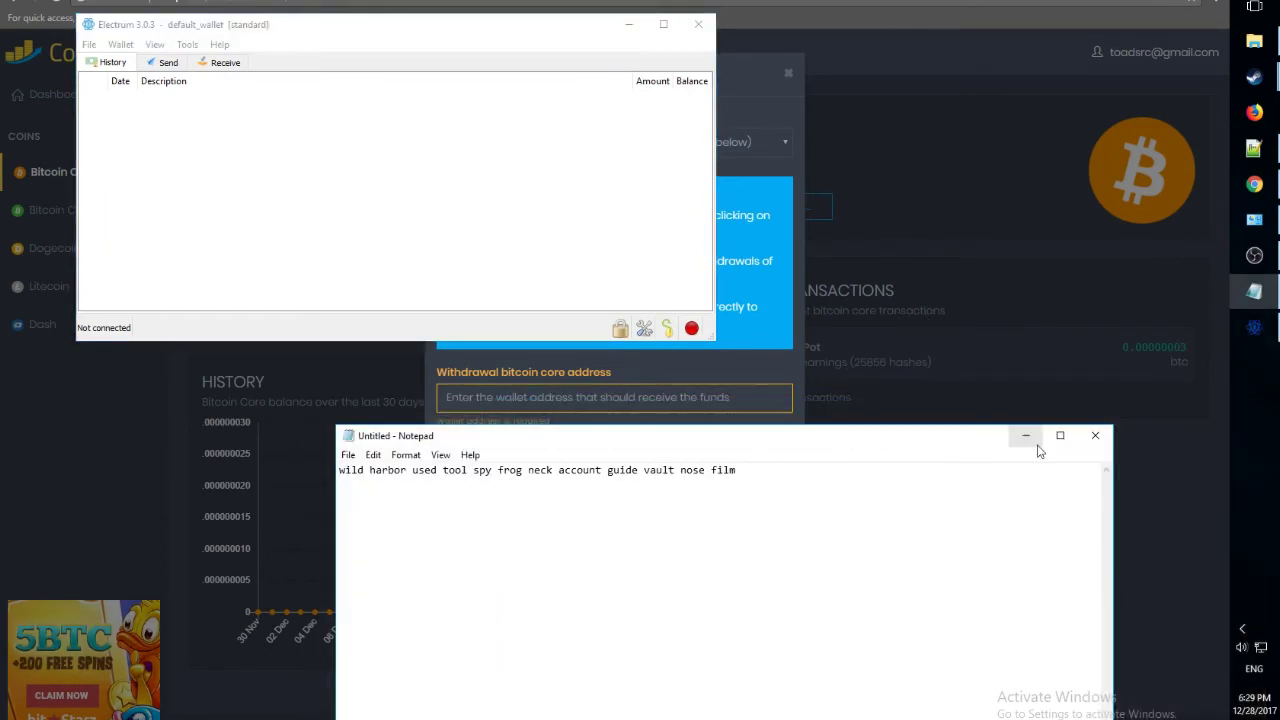
pyautogui.click(1026, 437)
pyautogui.click(218, 62)
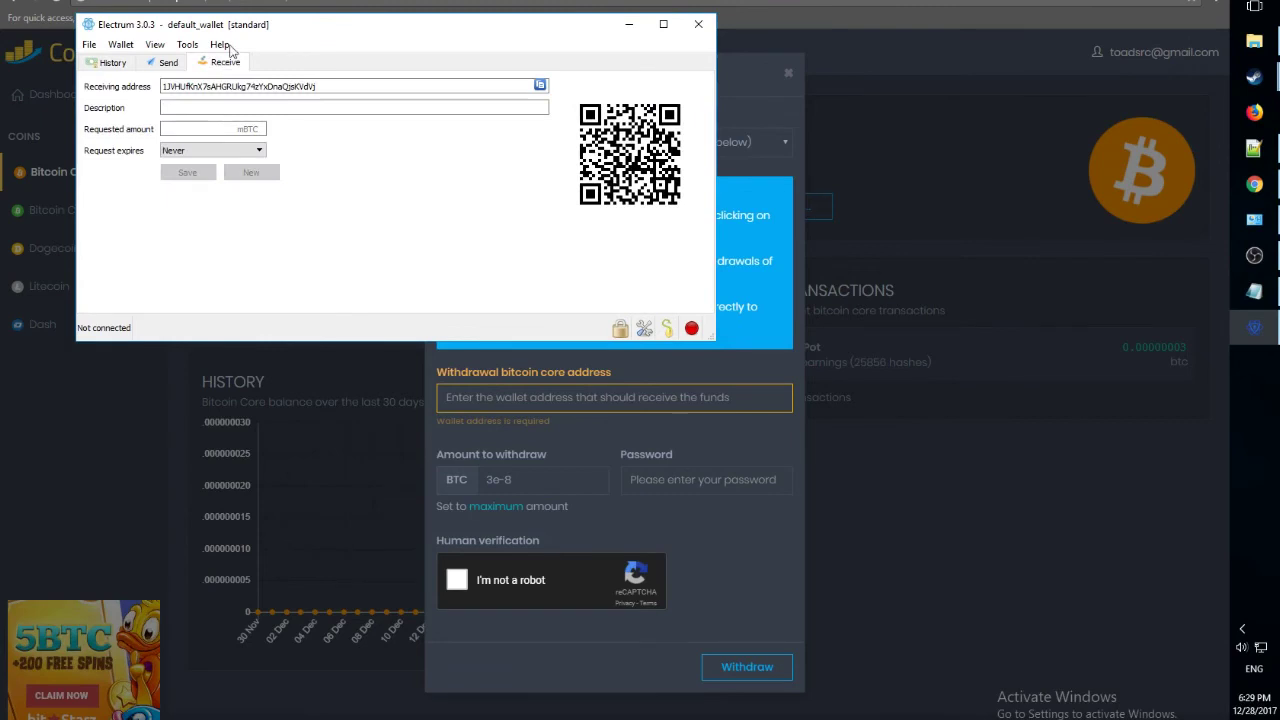
pyautogui.moveTo(285, 28); pyautogui.dragTo(278, 201)
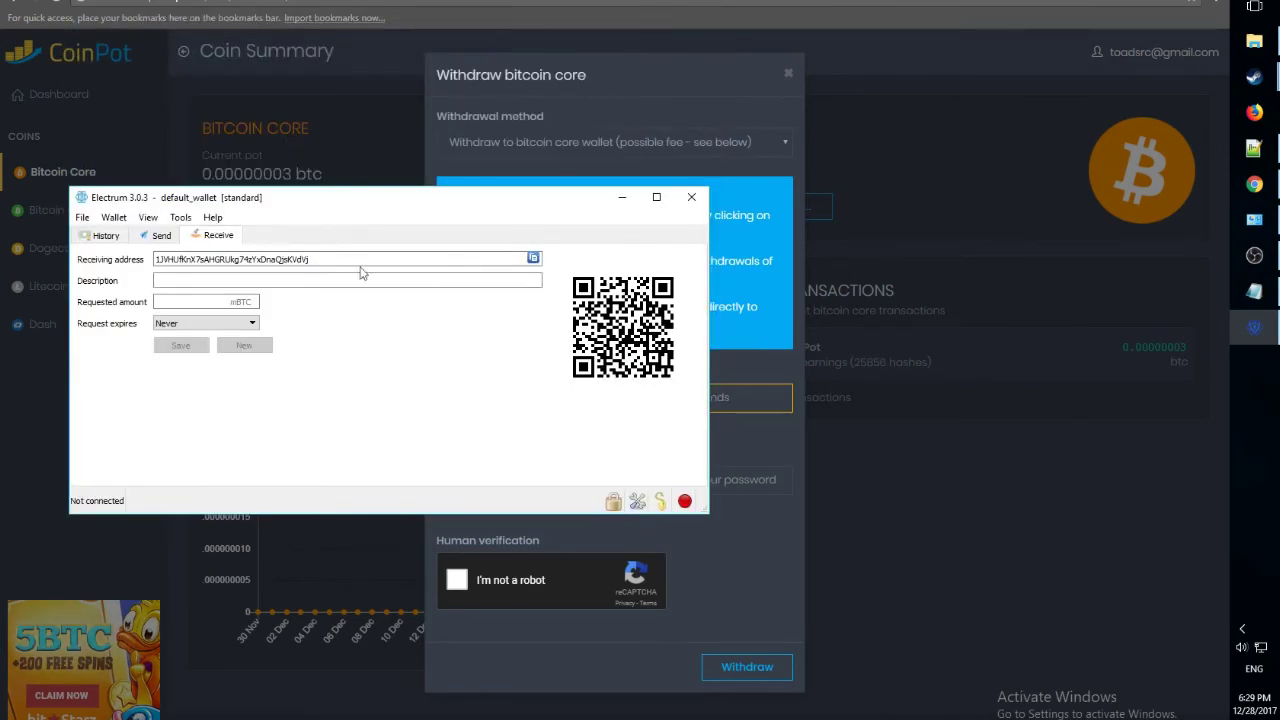
pyautogui.click(535, 260)
pyautogui.click(587, 170)
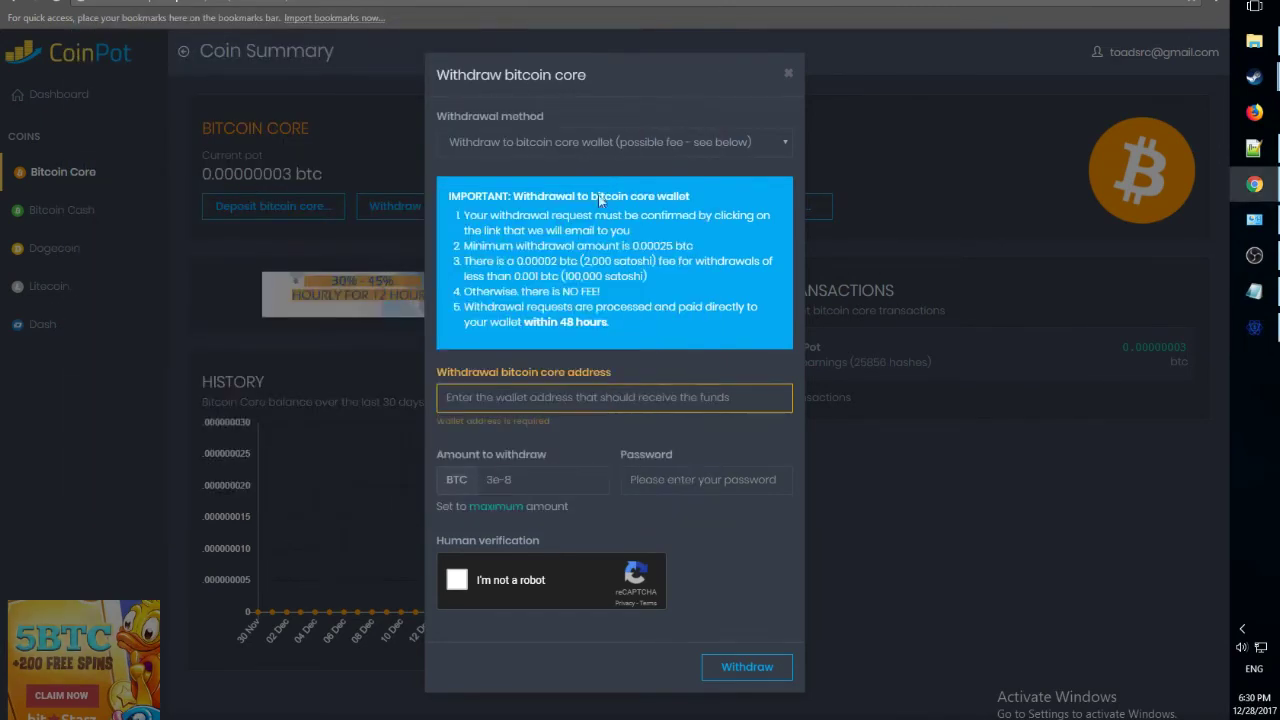
pyautogui.click(631, 397)
pyautogui.hotkey('ctrl', 'v')
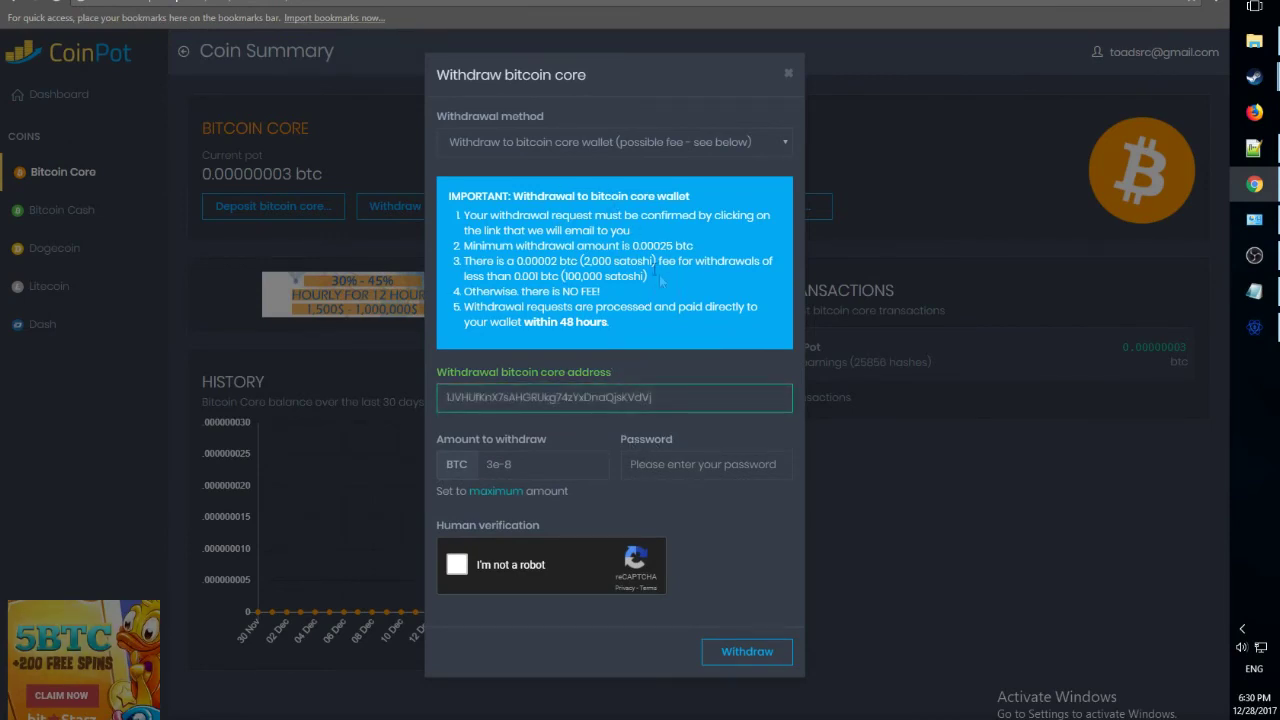
# Step: Replace the 3e-8 withdrawal amount with 00000003, after reading the 0.00025 BTC minimum notice
pyautogui.moveTo(671, 283); pyautogui.dragTo(431, 209)
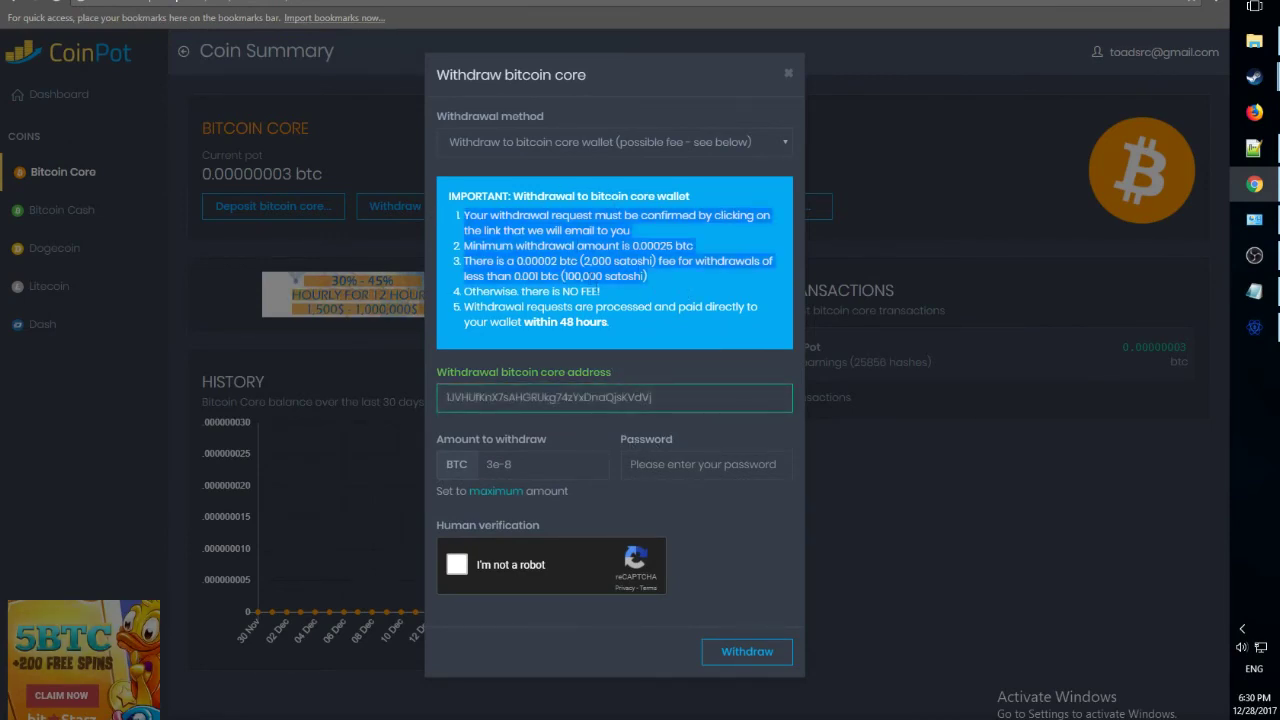
pyautogui.click(642, 325)
pyautogui.moveTo(642, 325); pyautogui.dragTo(448, 196)
pyautogui.moveTo(604, 246); pyautogui.dragTo(472, 246)
pyautogui.click(472, 246)
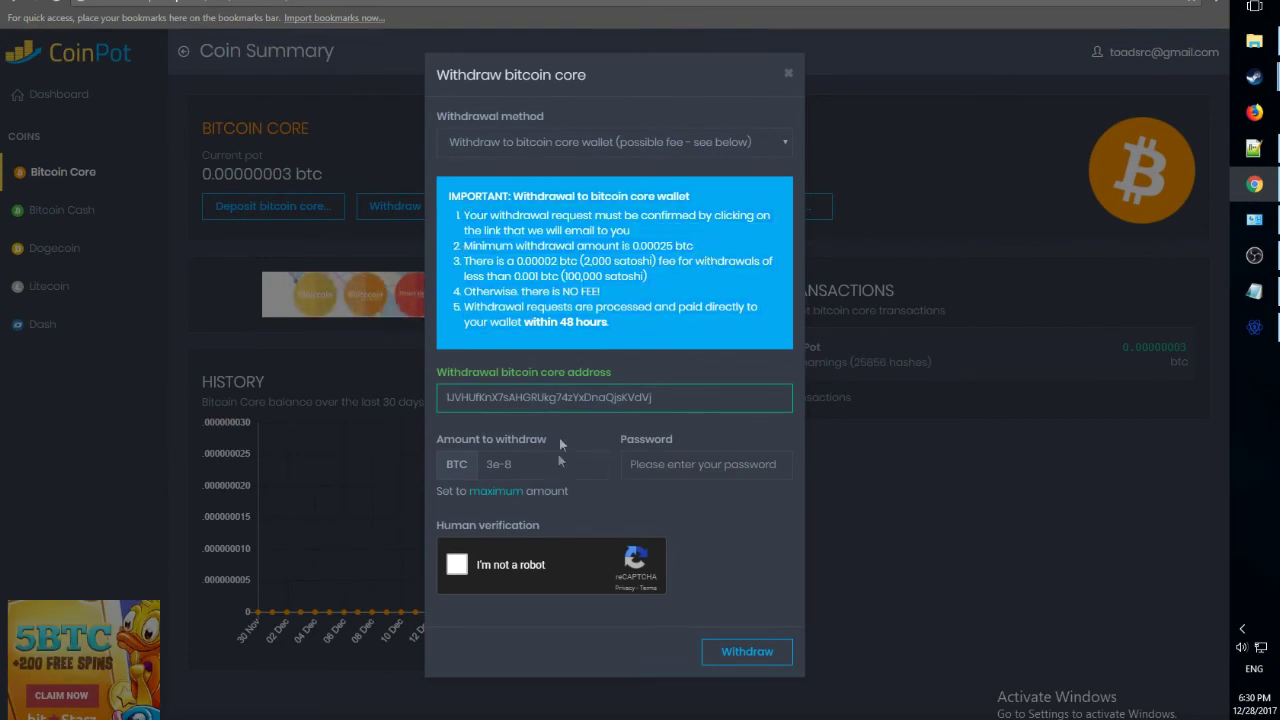
pyautogui.moveTo(557, 462); pyautogui.dragTo(392, 471)
pyautogui.write('0000000')
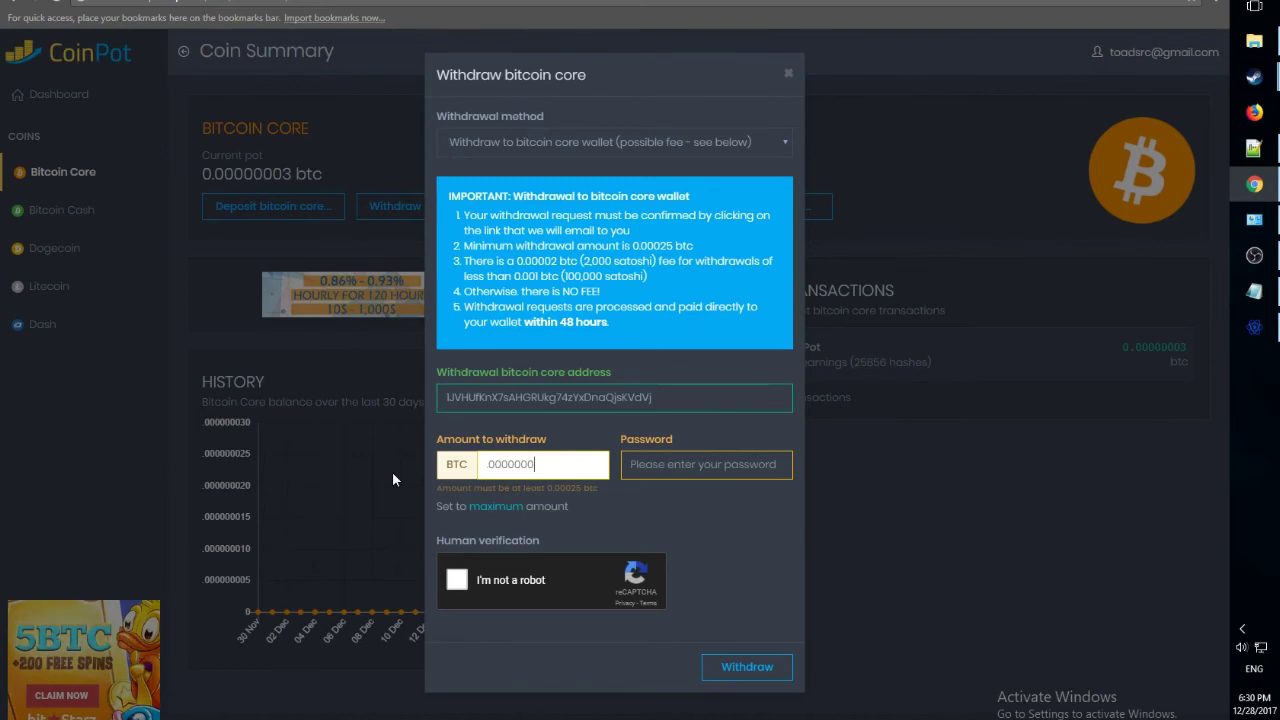
pyautogui.write('3')
pyautogui.press('Tab')
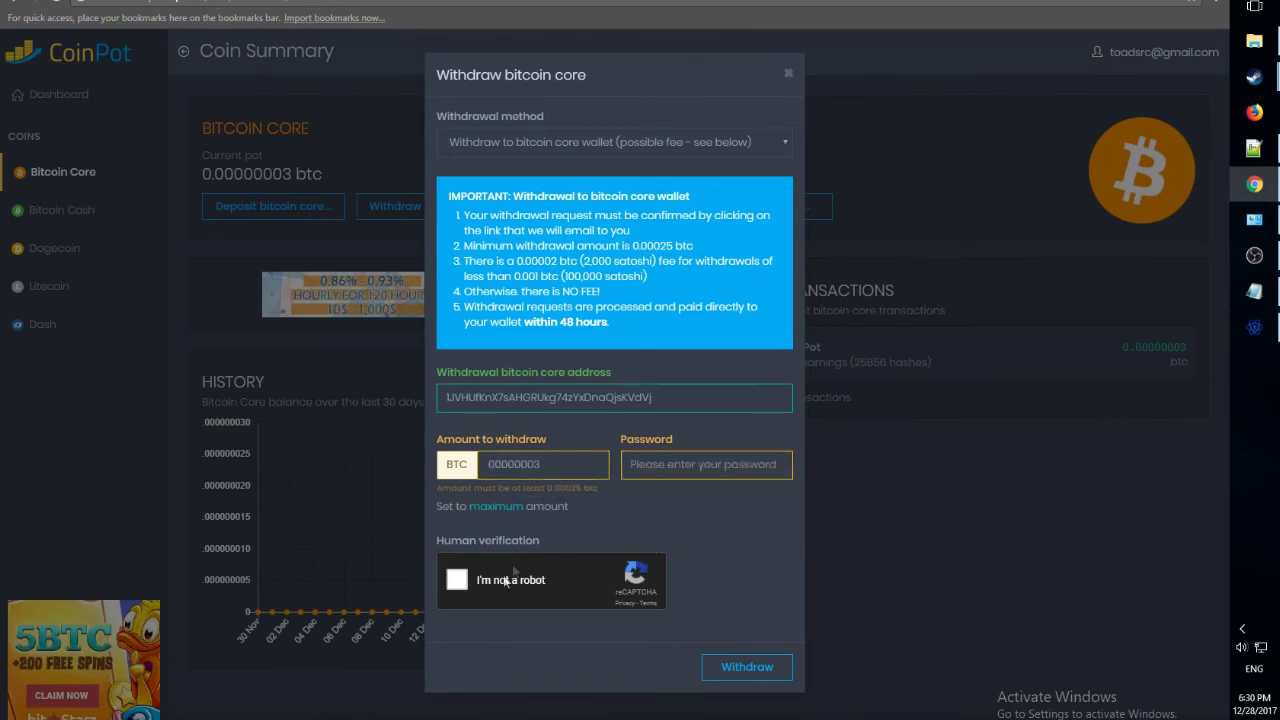
# Step: Tick I'm not a robot and select the reCAPTCHA tiles showing vehicles
pyautogui.click(456, 579)
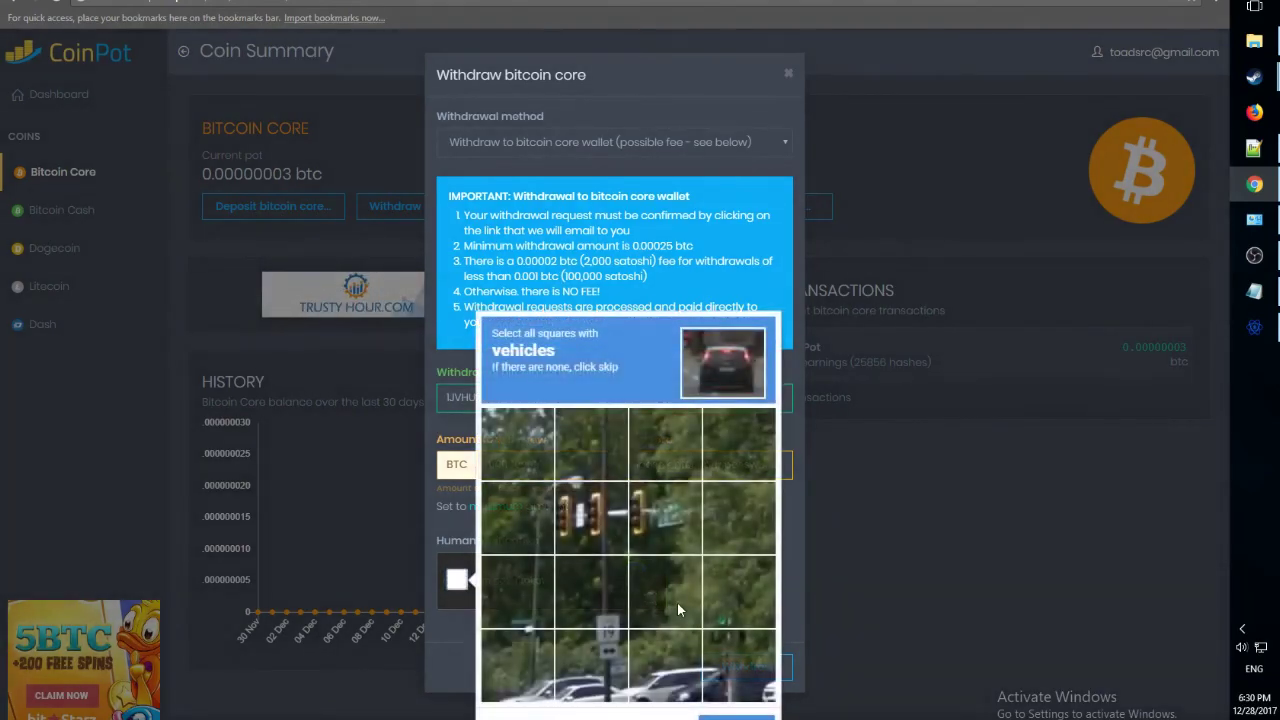
pyautogui.click(530, 663)
pyautogui.click(594, 665)
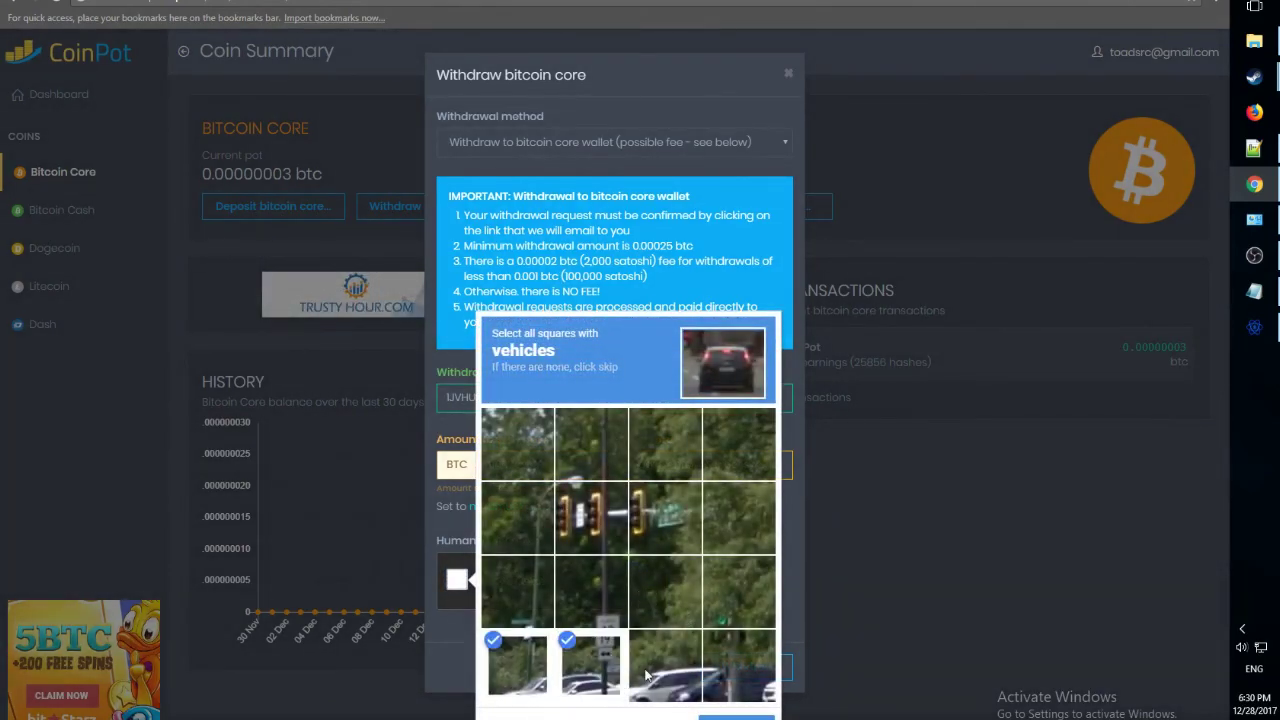
pyautogui.click(667, 665)
pyautogui.click(740, 665)
pyautogui.click(736, 716)
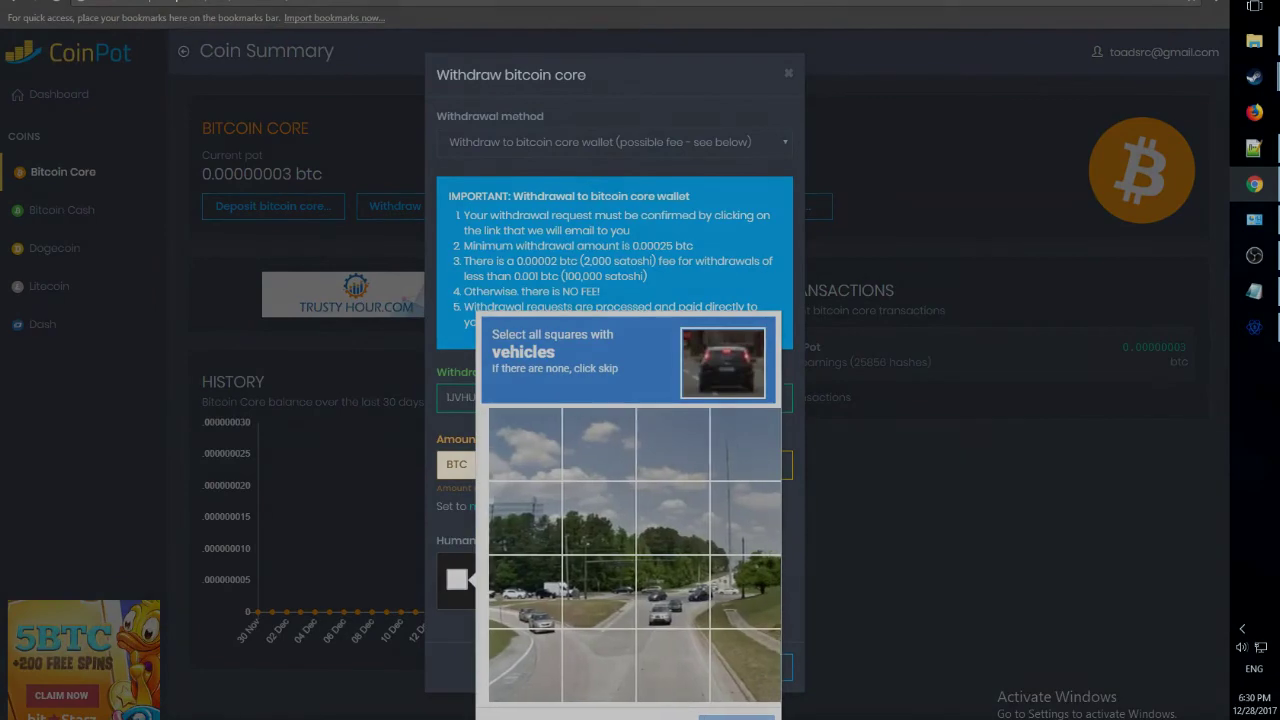
pyautogui.click(517, 592)
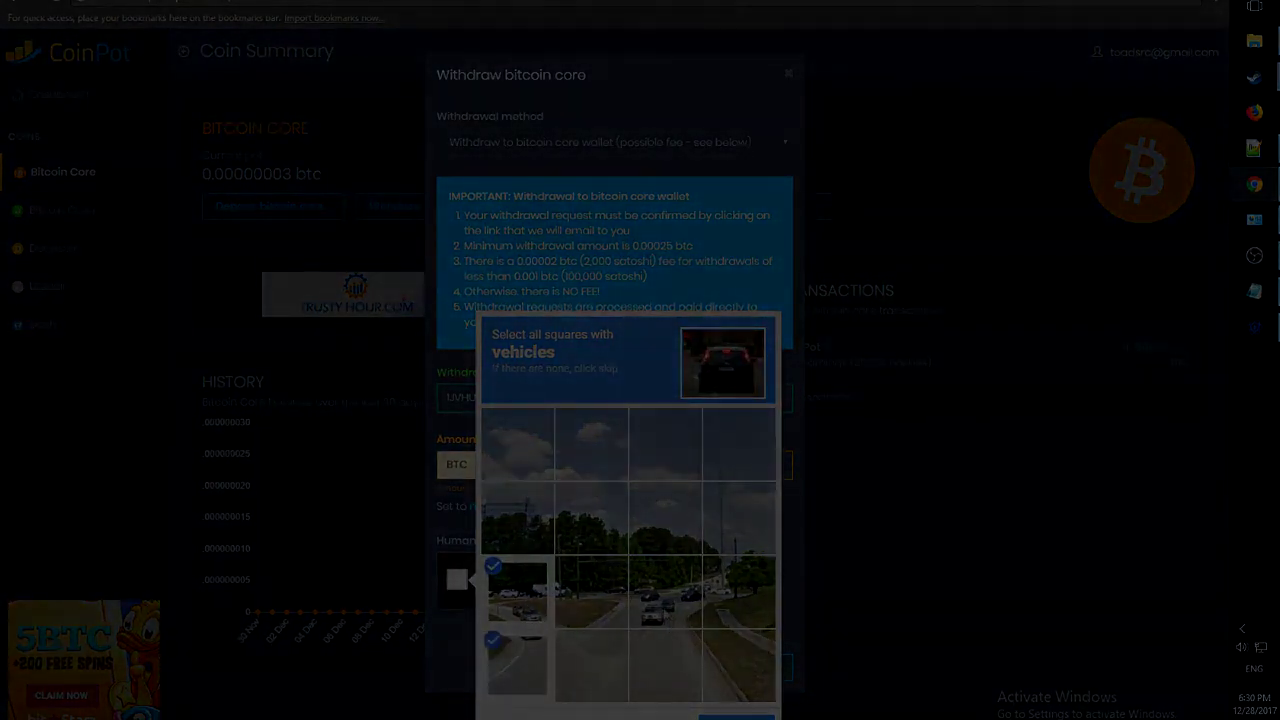